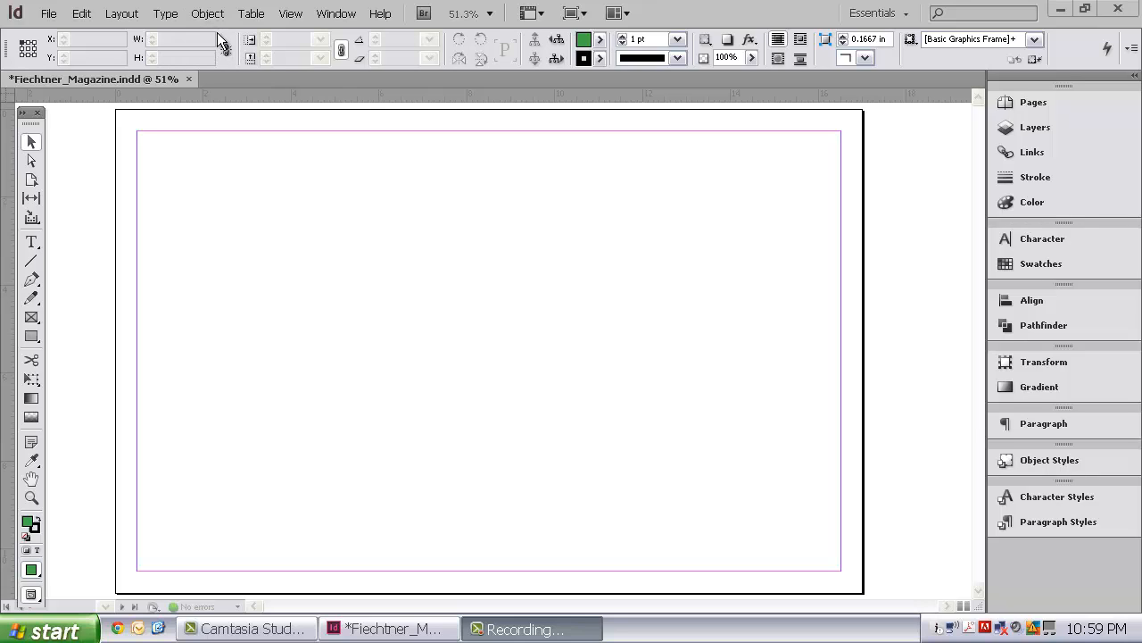
Draw a green rectangle about 6.8 in wide and 4.9 in high in the page's upper-left area.
click(74, 139)
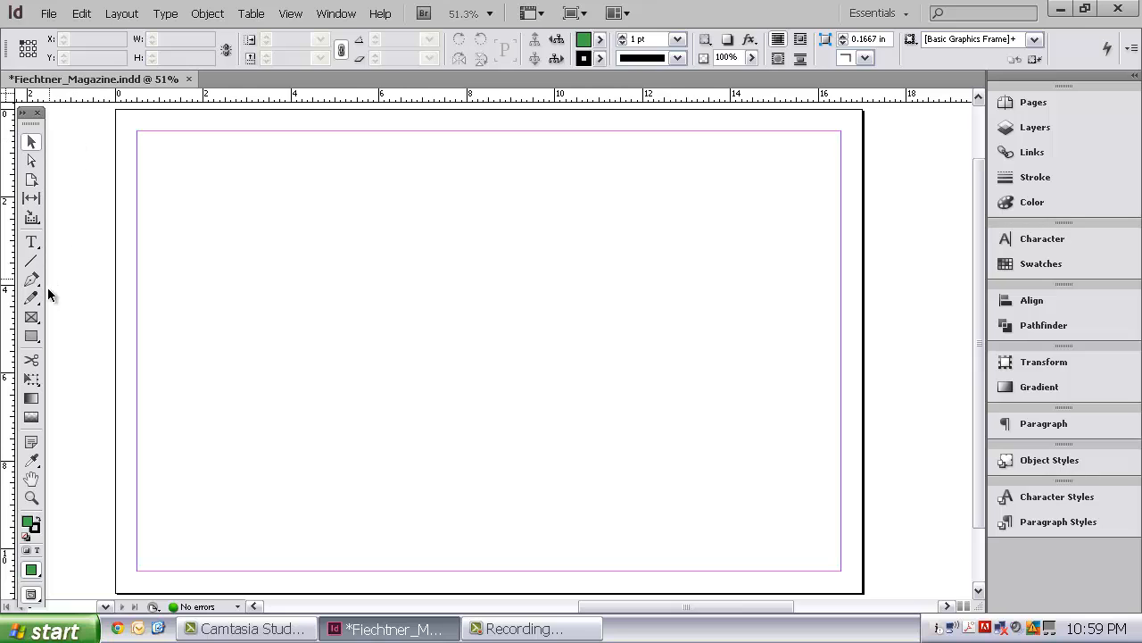
click(31, 337)
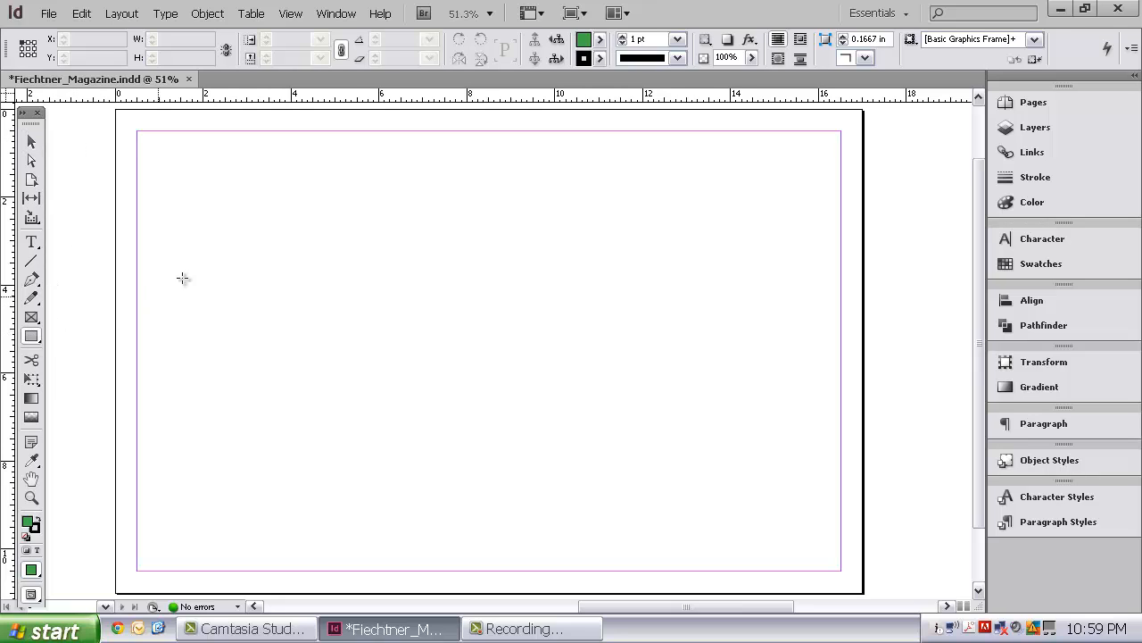
drag(159, 145, 459, 361)
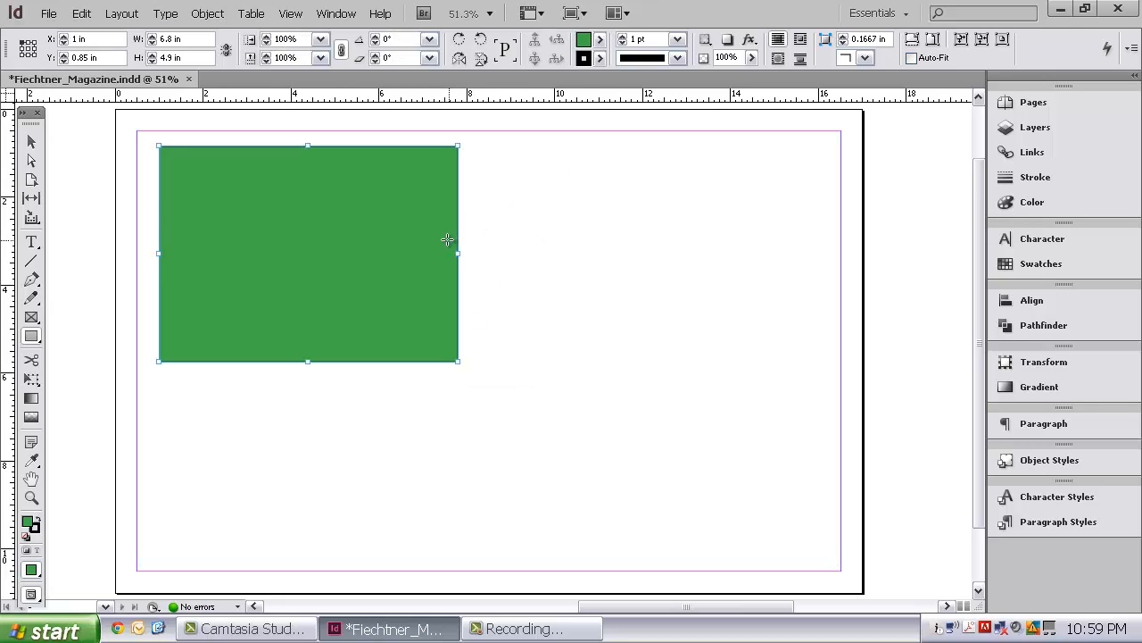
Draw an empty text frame about 6.4 by 3.25 in to the right of the green rectangle.
click(31, 242)
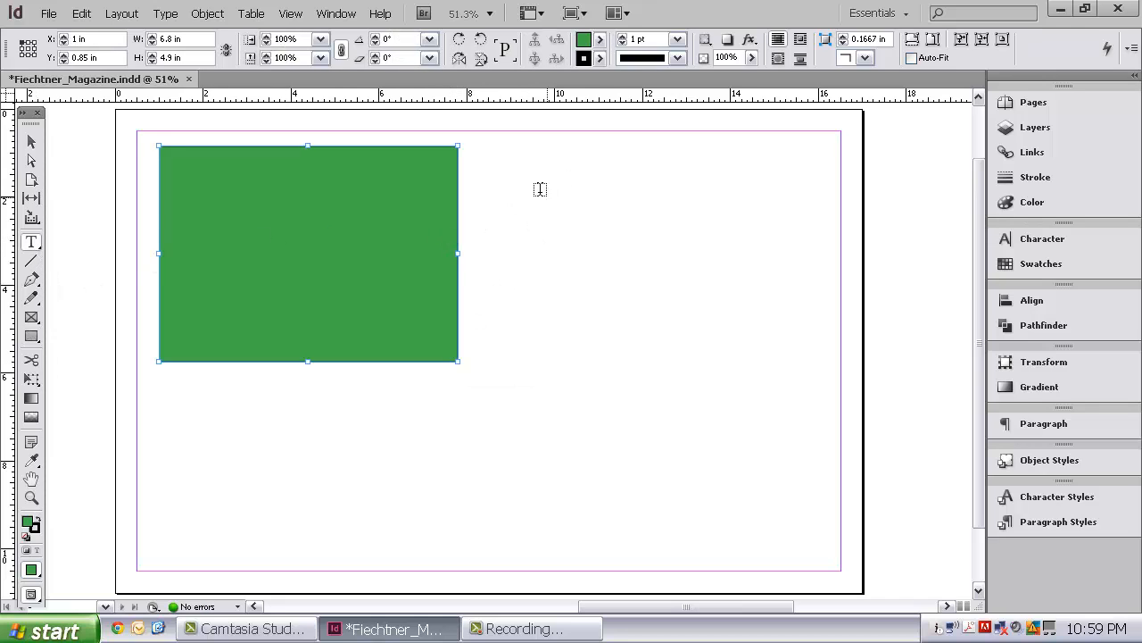
drag(517, 167, 800, 309)
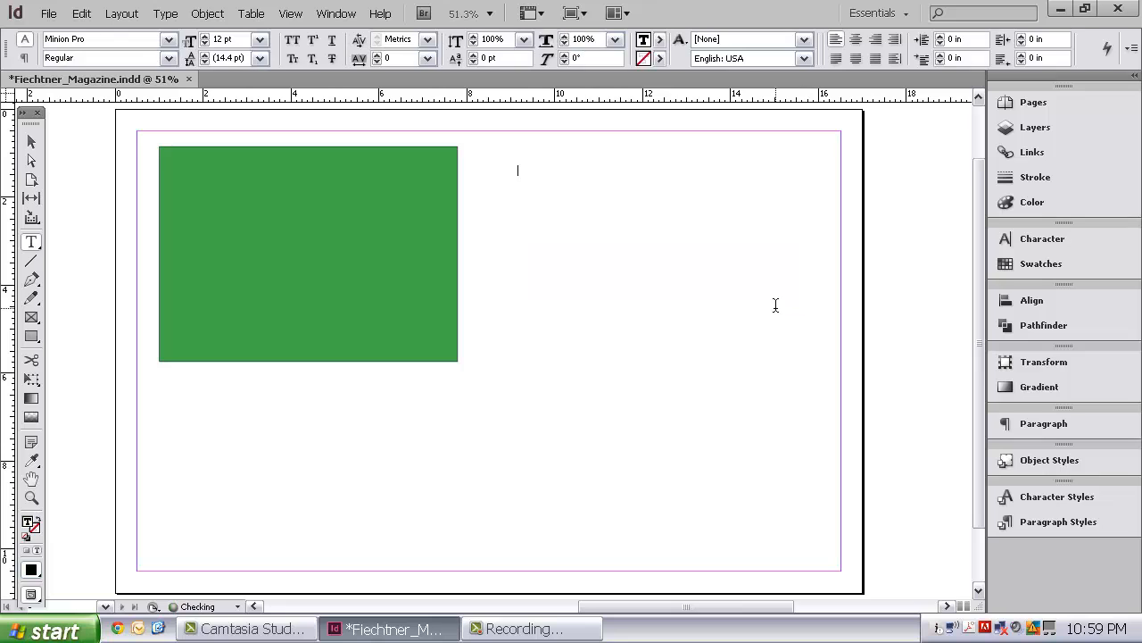
click(32, 141)
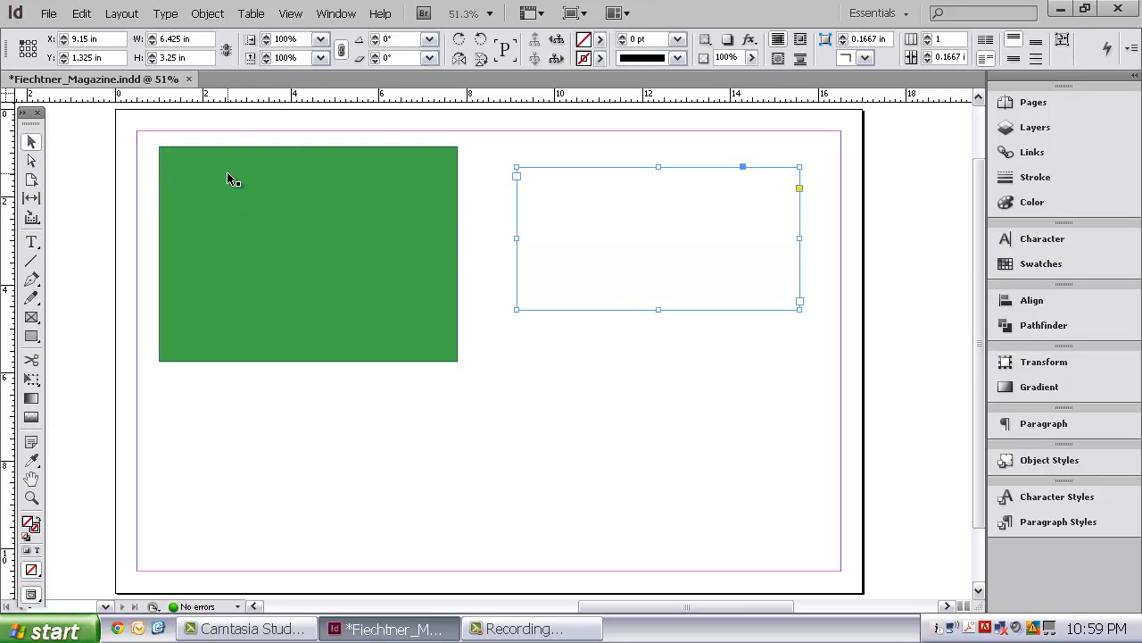
Examine the Zoom, Transform and Arrange commands offered for the green rectangle.
click(227, 173)
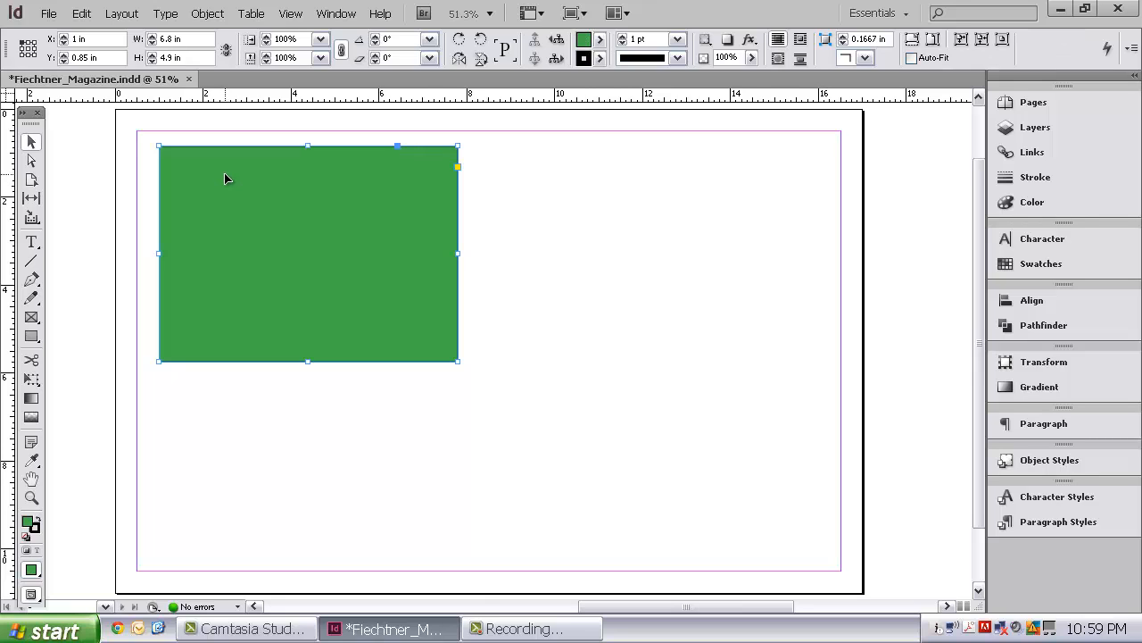
right_click(225, 177)
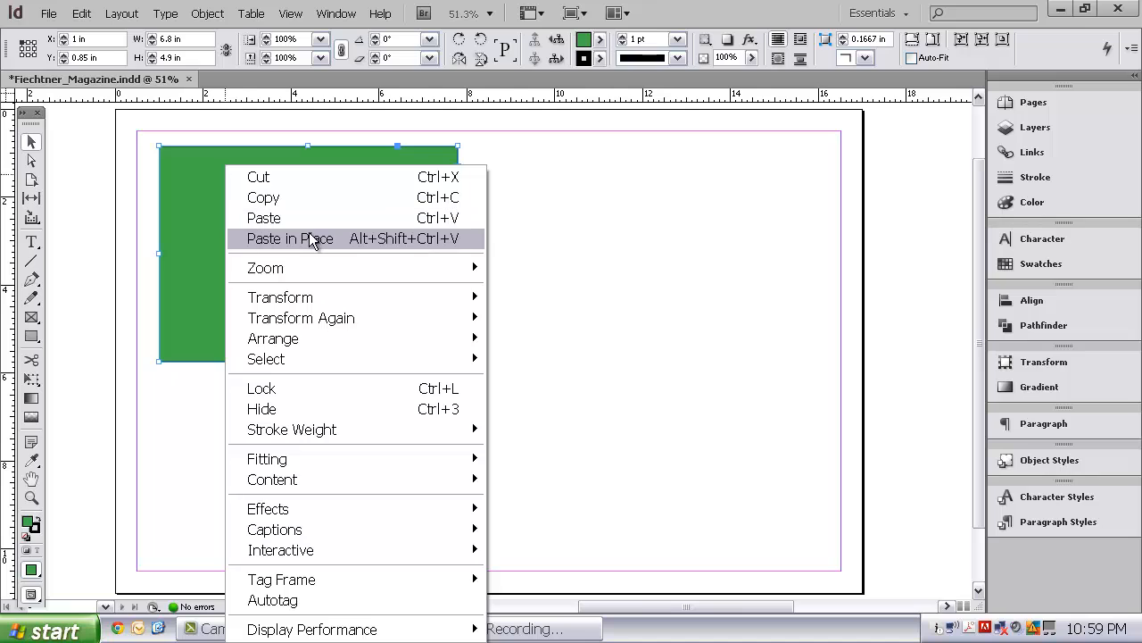
mouse_move(342, 268)
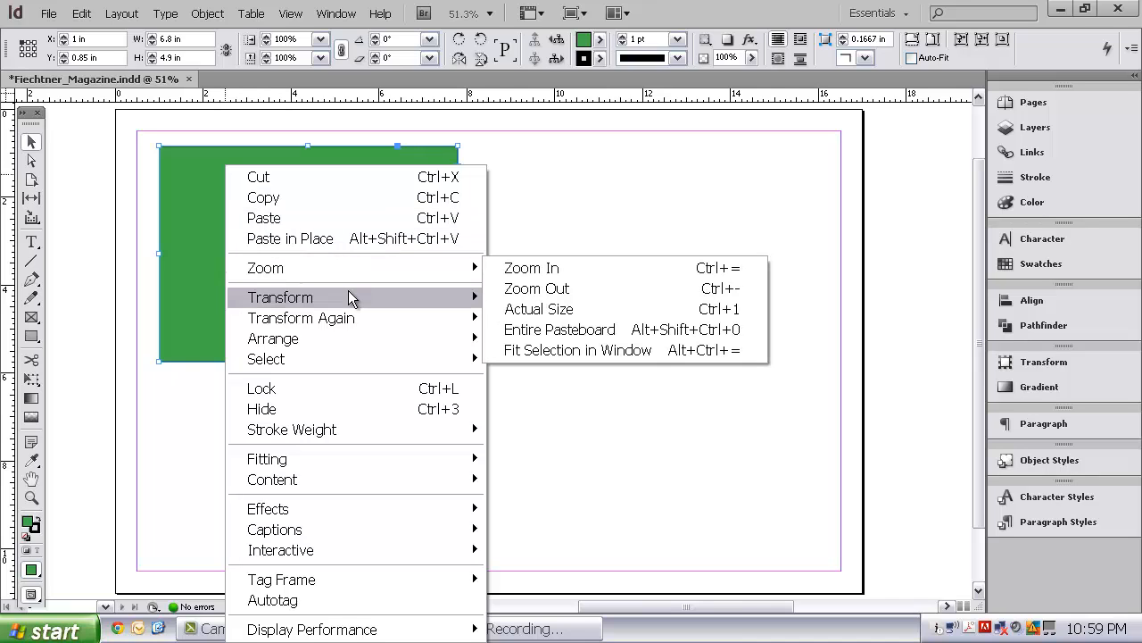
mouse_move(349, 297)
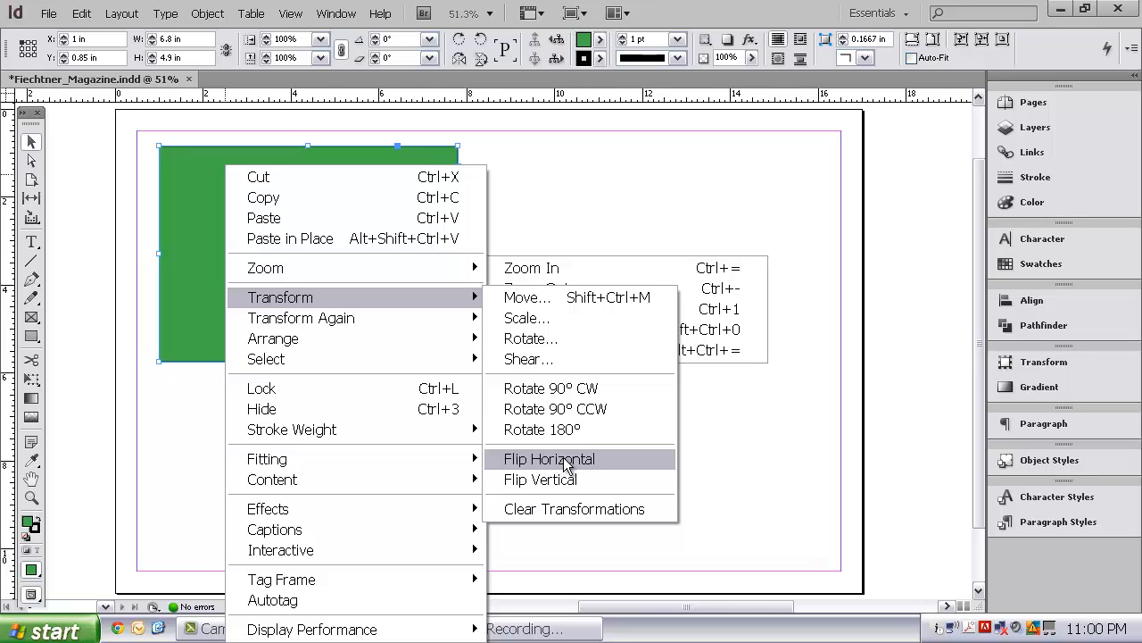
mouse_move(412, 335)
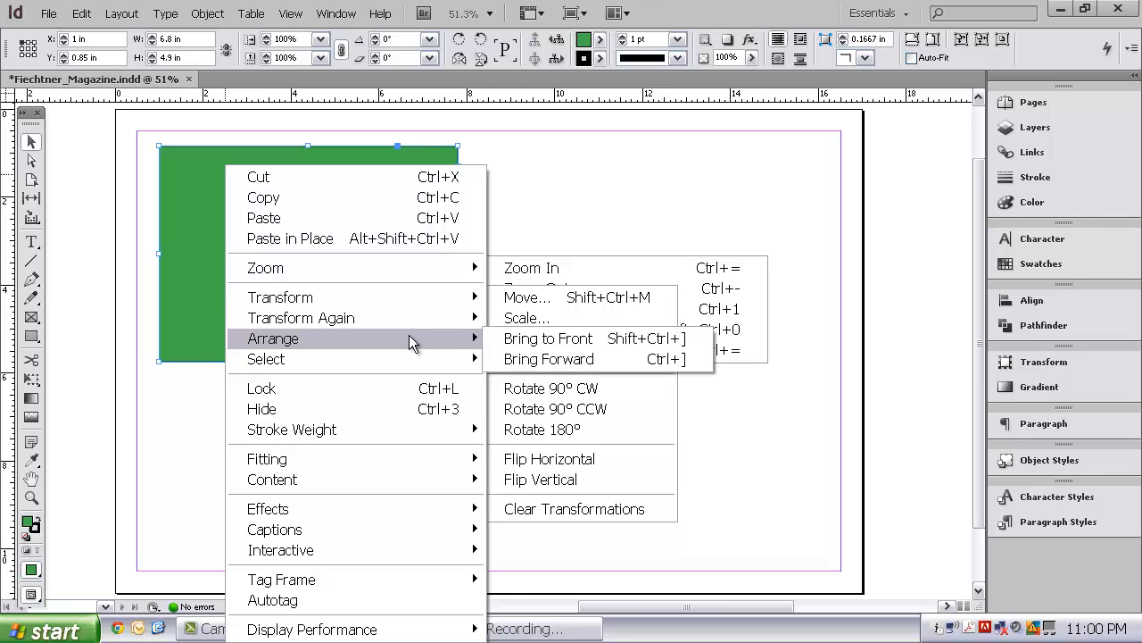
click(540, 175)
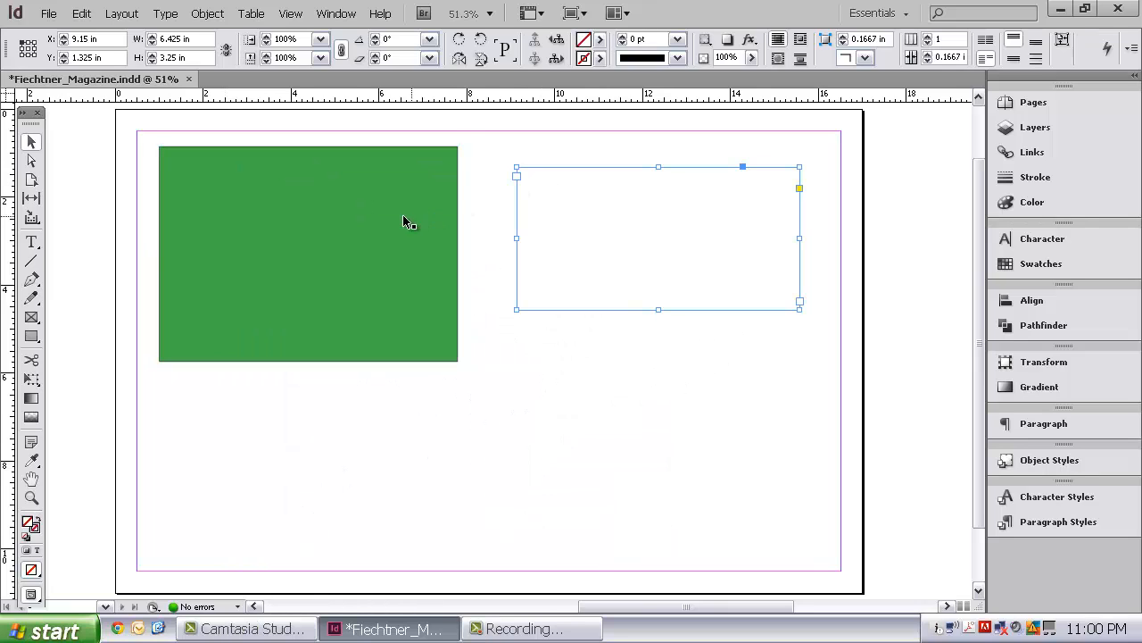
click(375, 216)
right_click(375, 216)
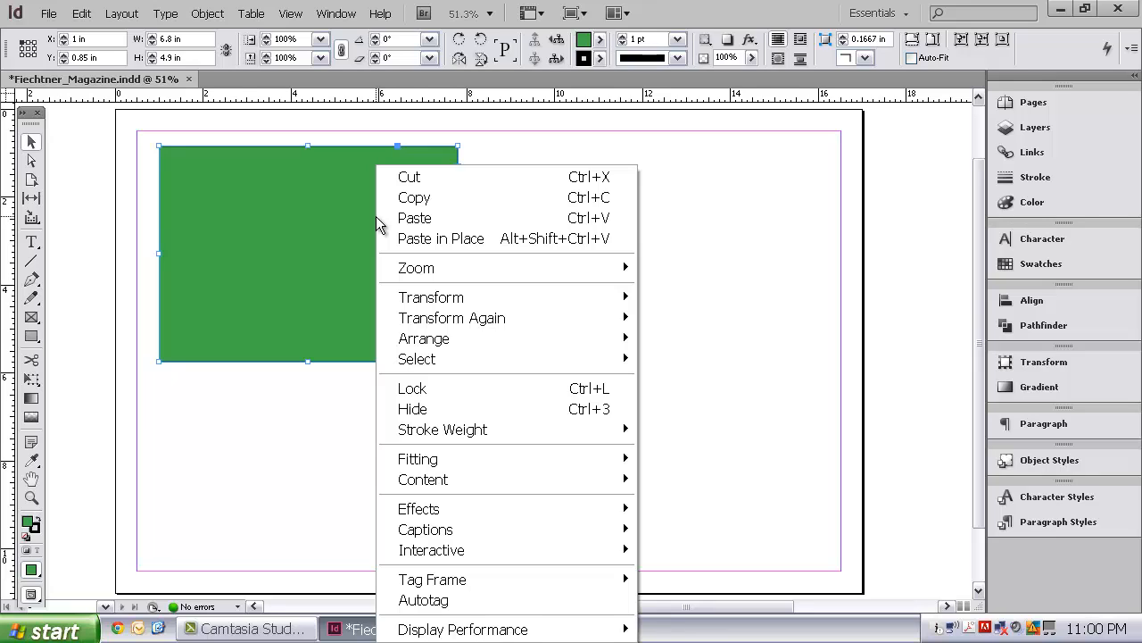
mouse_move(449, 339)
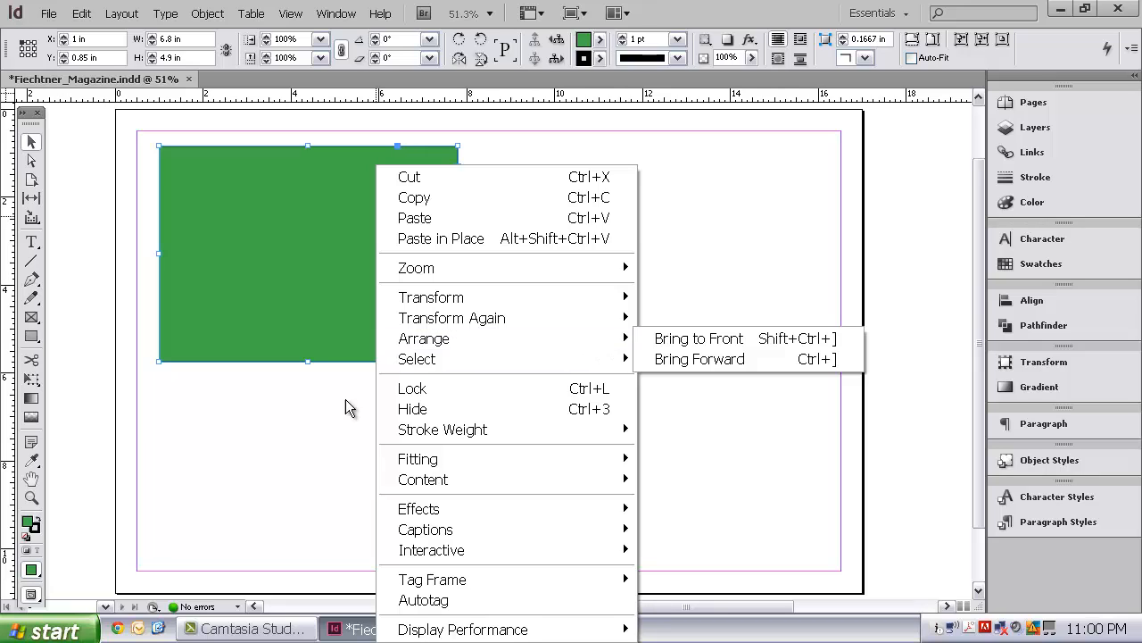
click(319, 409)
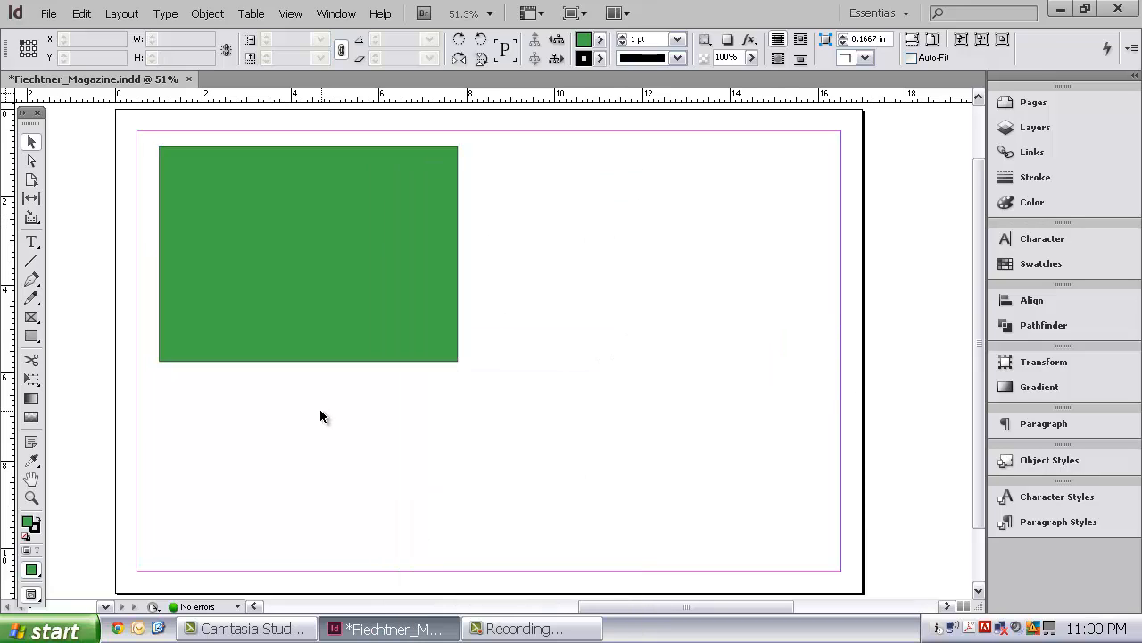
Draw a second rectangle about 4.45 by 4.25 in overlapping the lower-right corner of the green rectangle.
click(31, 317)
click(31, 336)
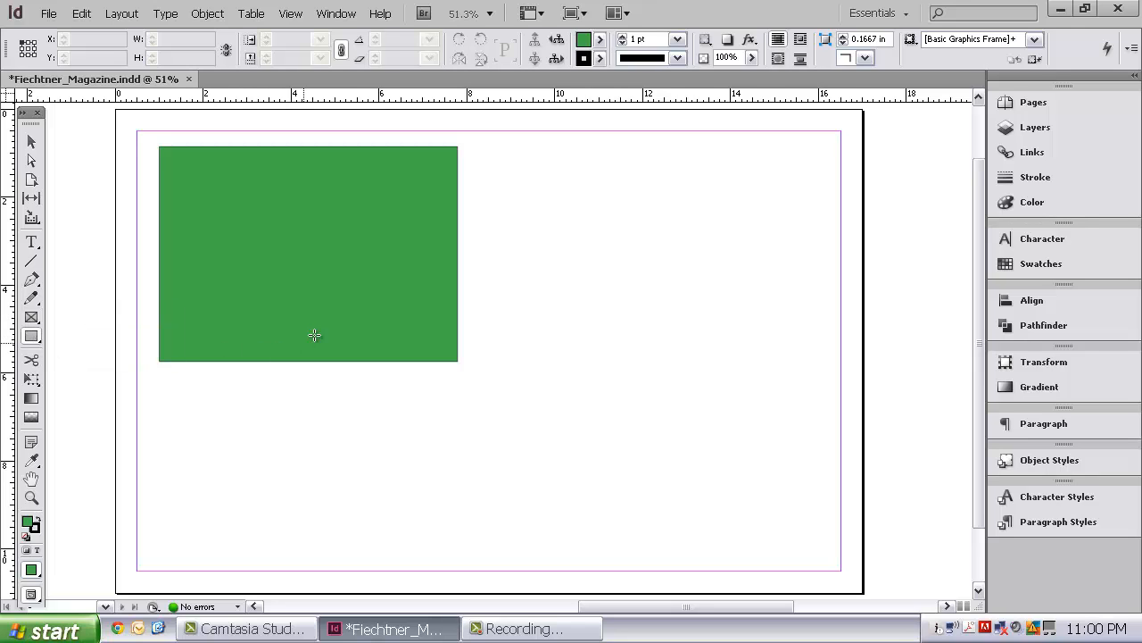
drag(349, 267, 546, 454)
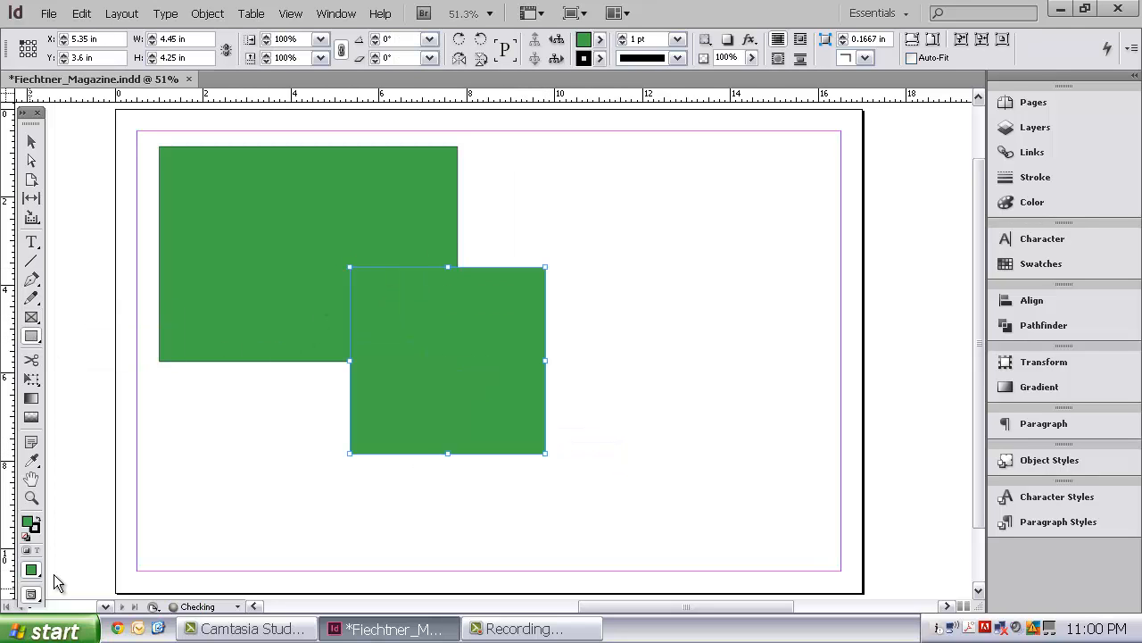
Fill the second rectangle with dark brown, RGB 64, 31, 34.
double_click(29, 523)
click(372, 427)
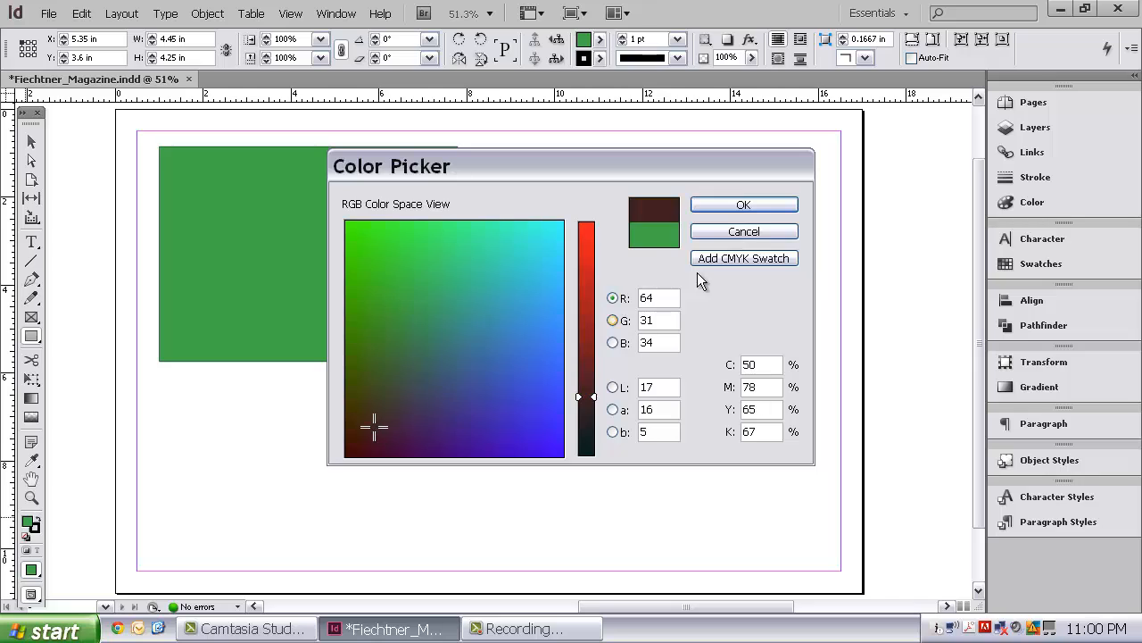
click(744, 205)
click(31, 143)
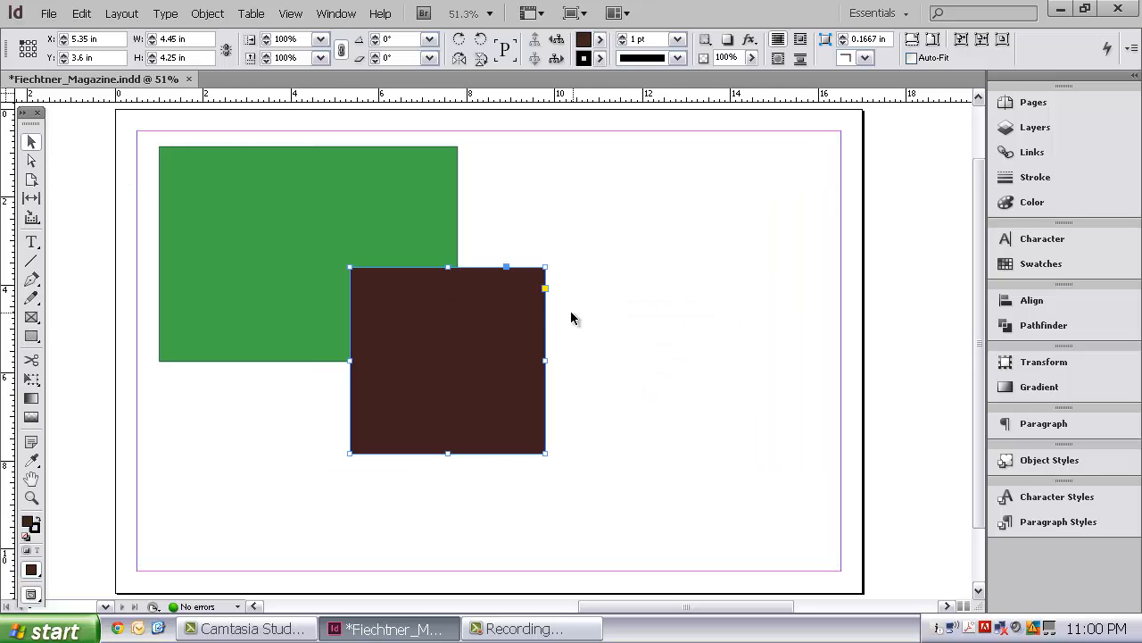
Send the brown rectangle to the back, behind the green one, and deselect it.
click(546, 241)
click(405, 228)
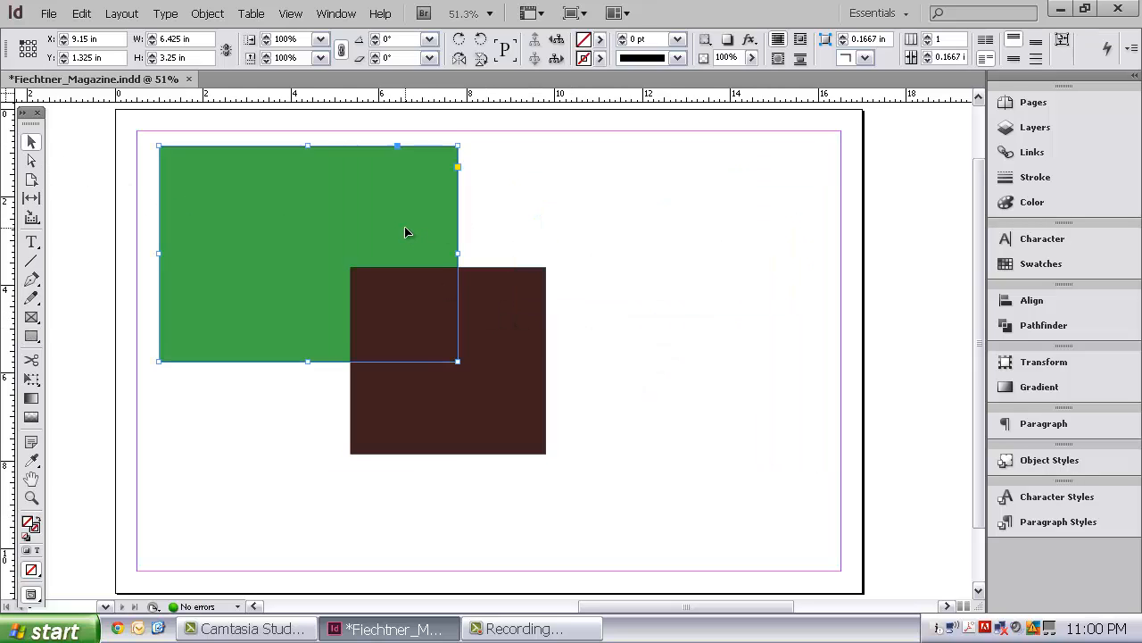
click(501, 317)
right_click(501, 318)
mouse_move(566, 347)
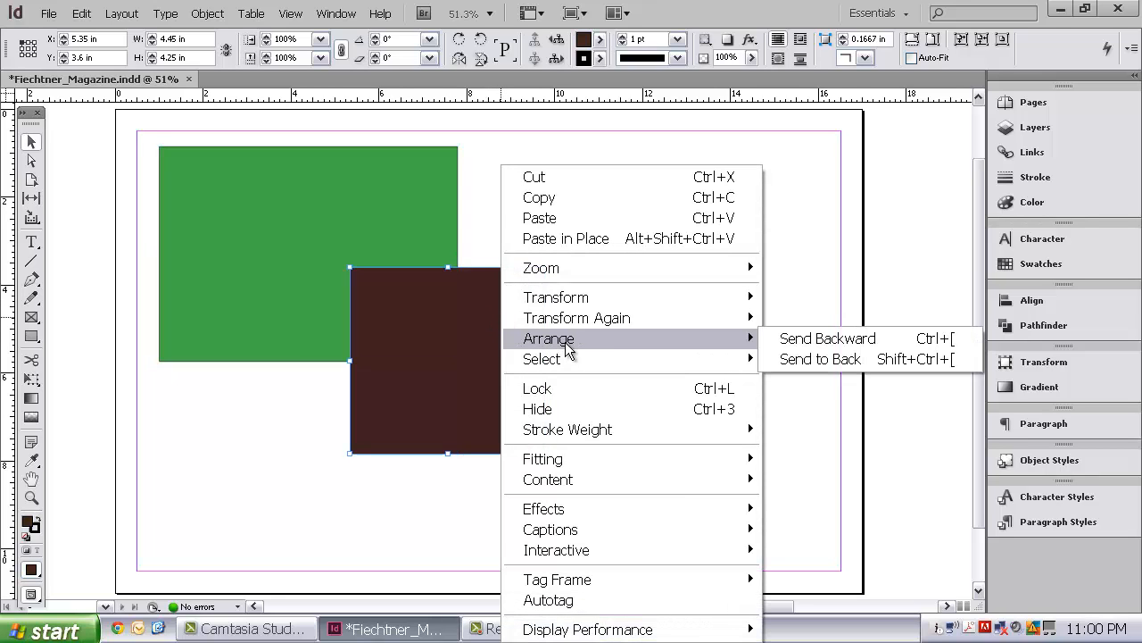
click(810, 360)
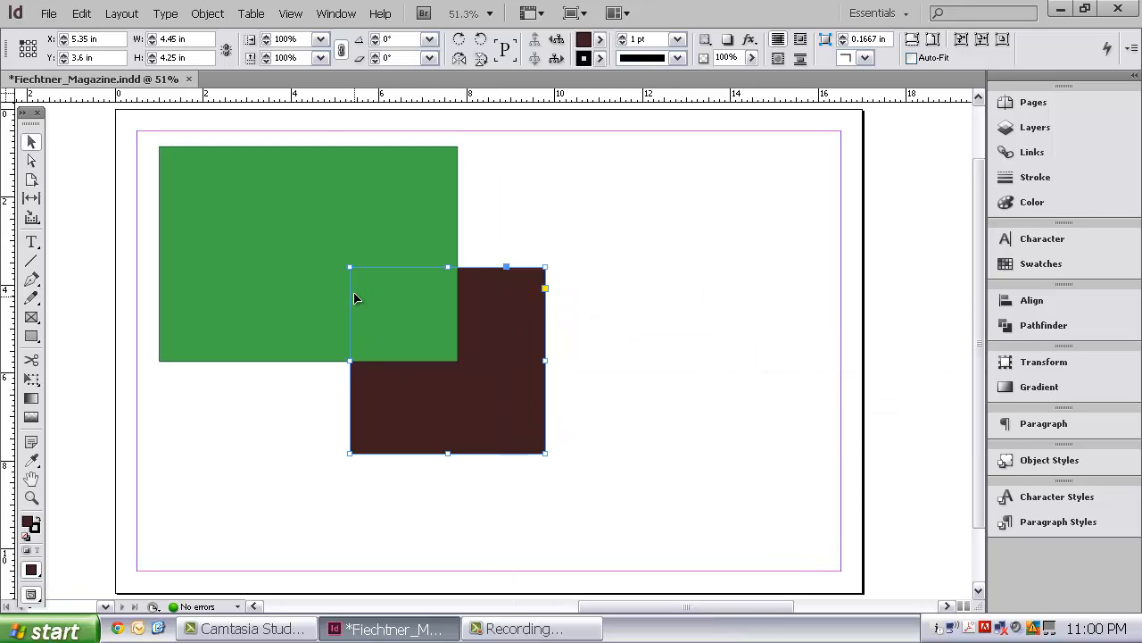
click(573, 465)
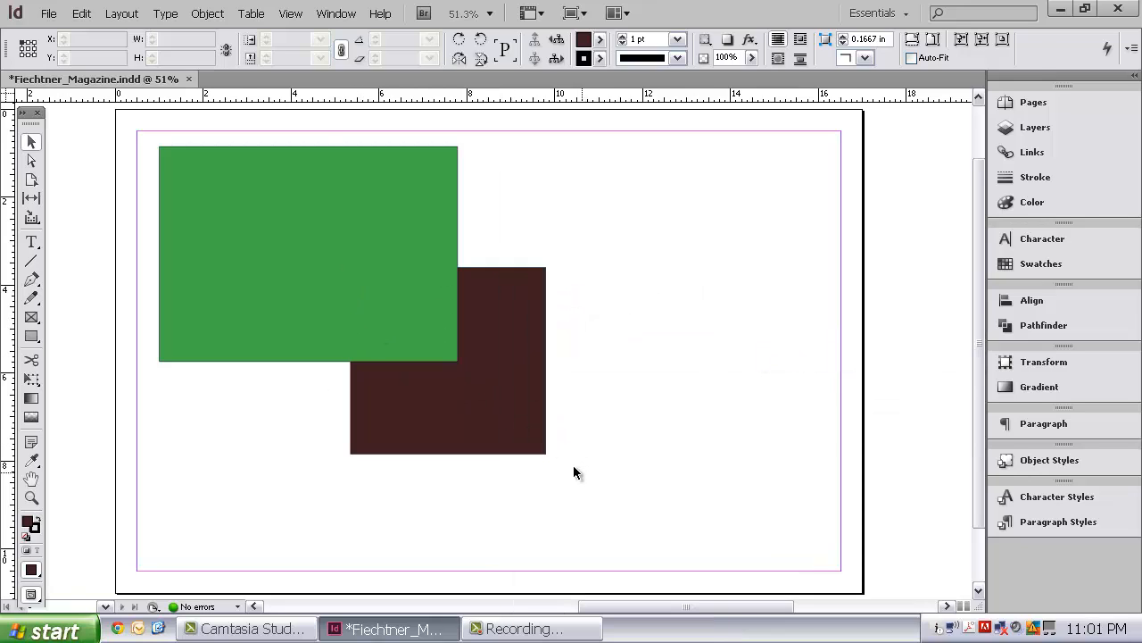
Examine the Select, Lock, Hide, Stroke Weight, Fitting and Content commands offered for the green rectangle.
click(315, 207)
right_click(316, 209)
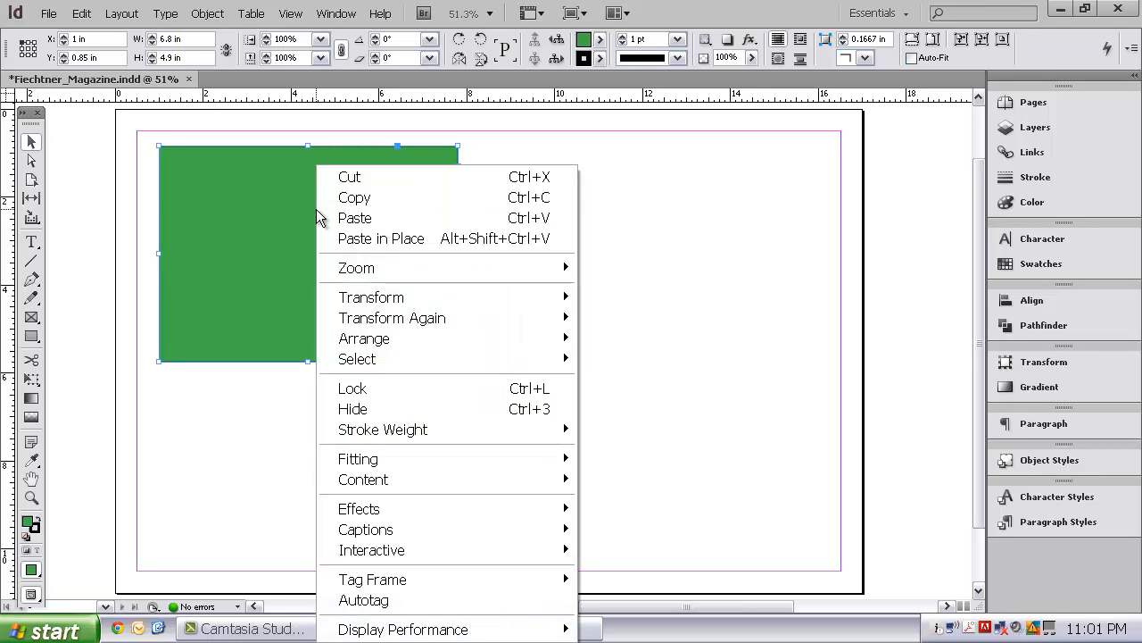
mouse_move(472, 363)
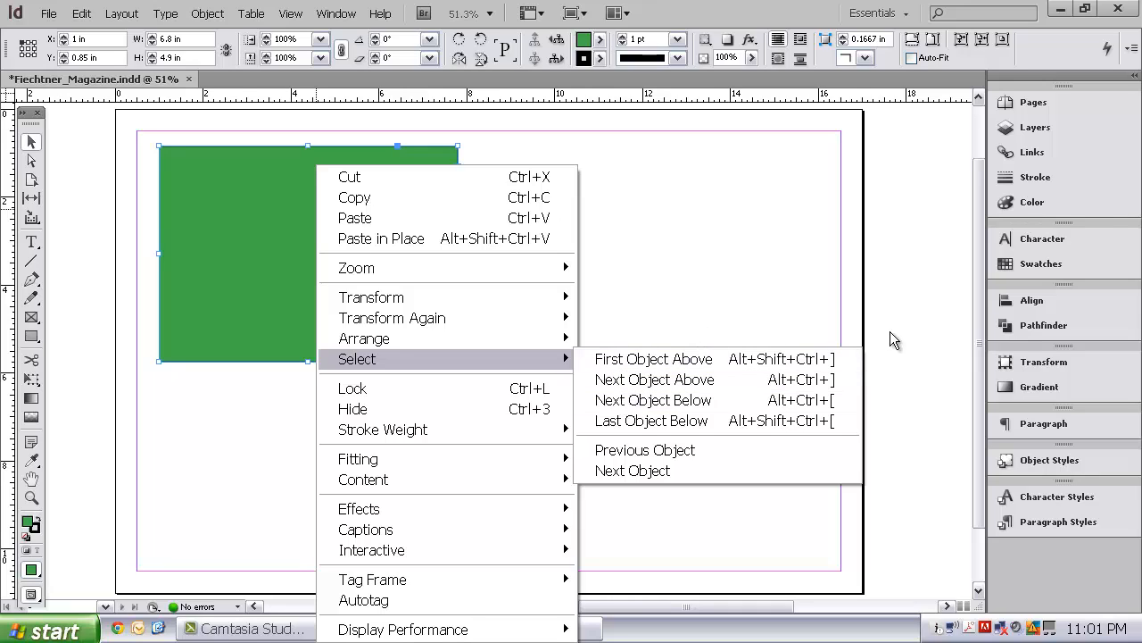
click(821, 323)
click(312, 236)
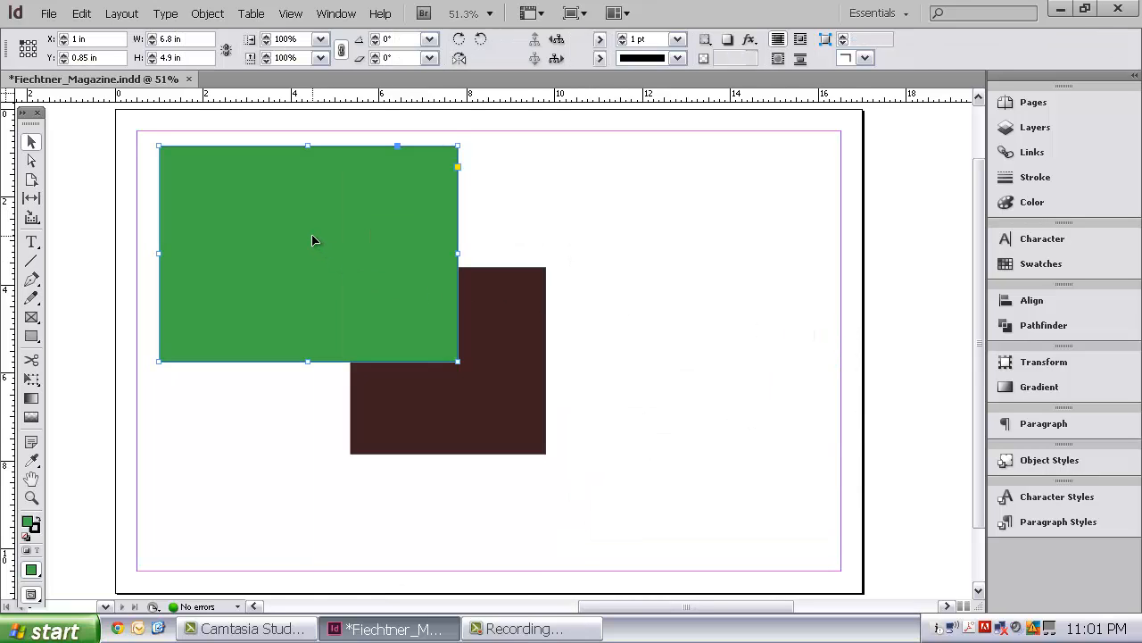
right_click(313, 237)
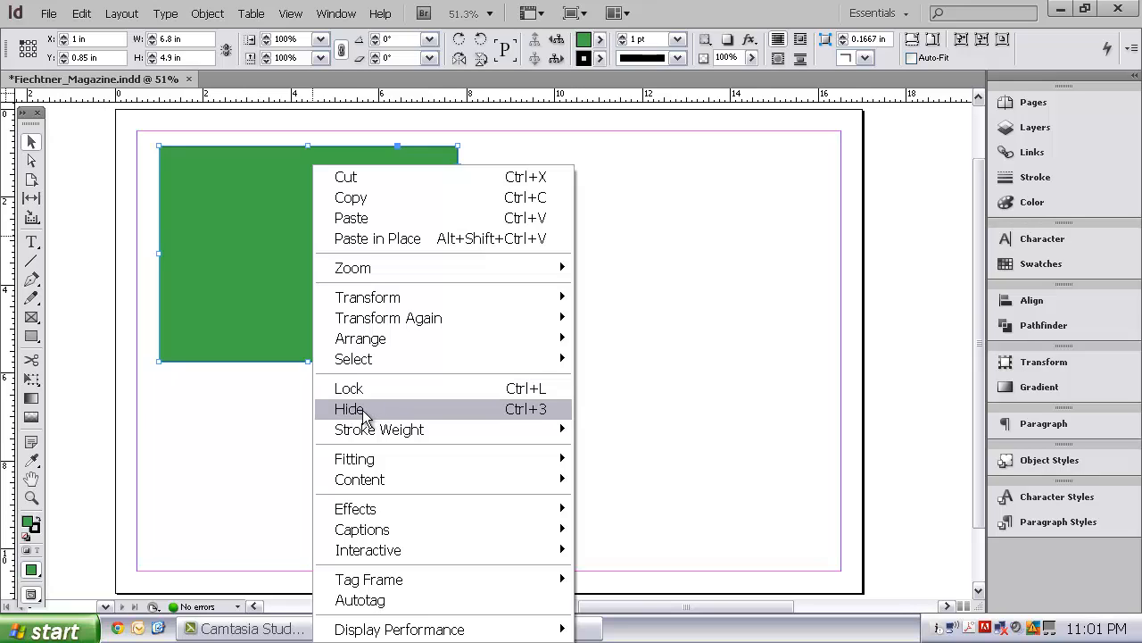
mouse_move(364, 432)
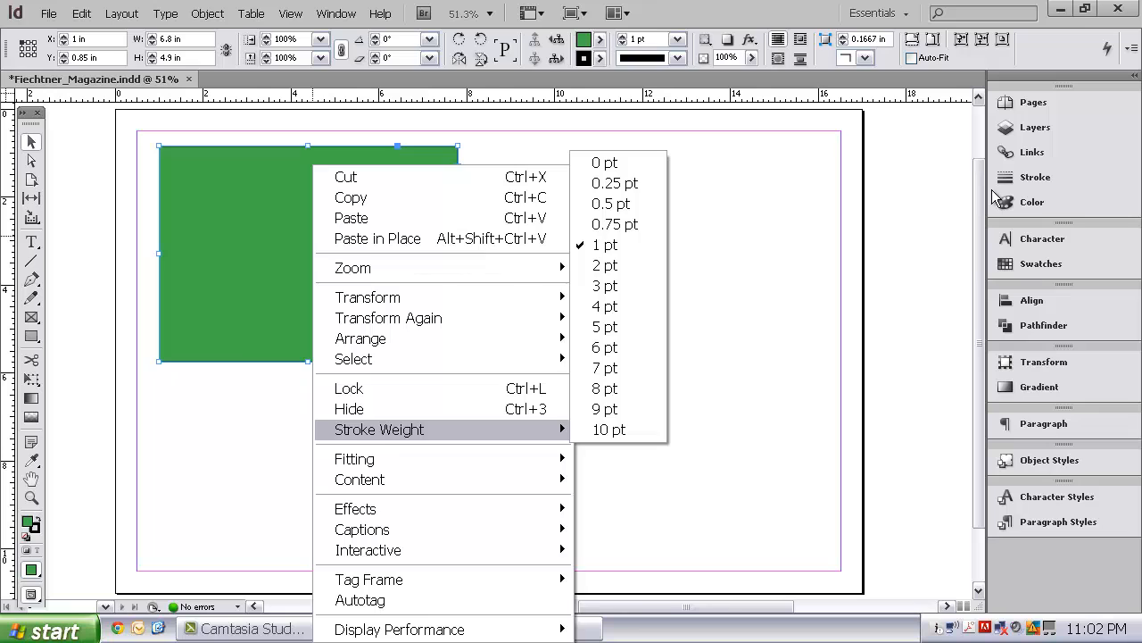
mouse_move(487, 459)
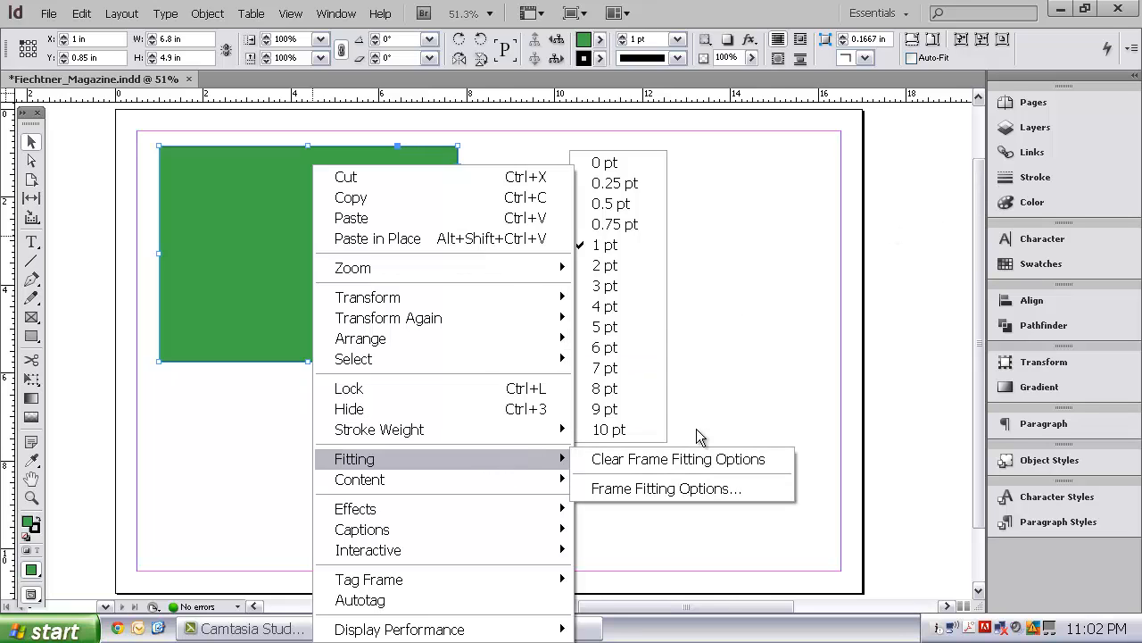
click(770, 388)
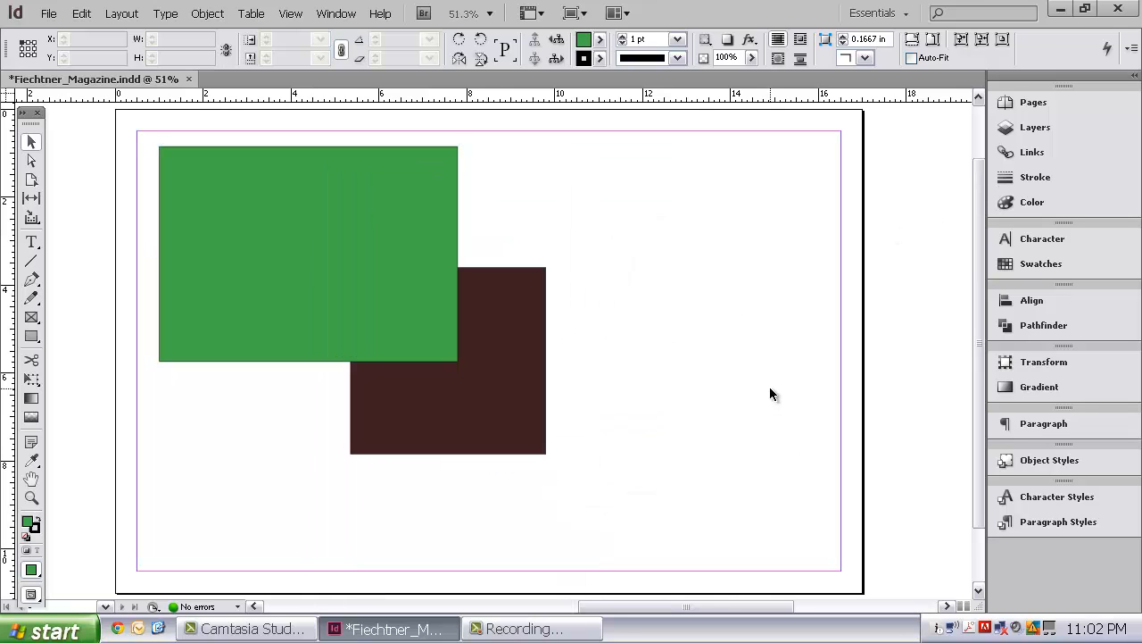
right_click(341, 243)
mouse_move(480, 460)
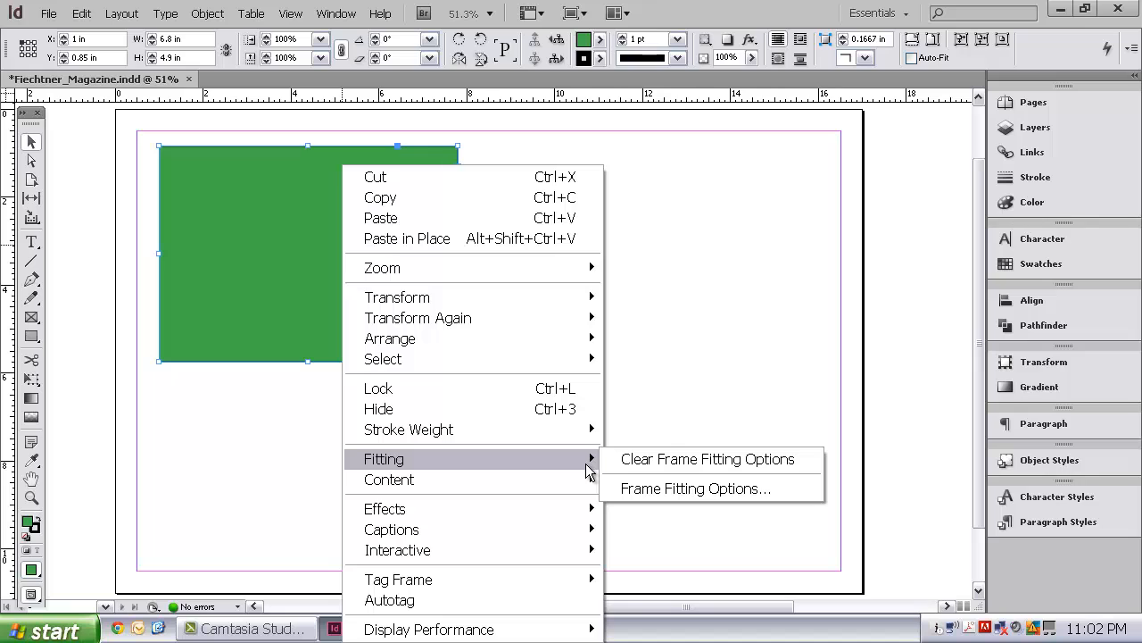
mouse_move(590, 482)
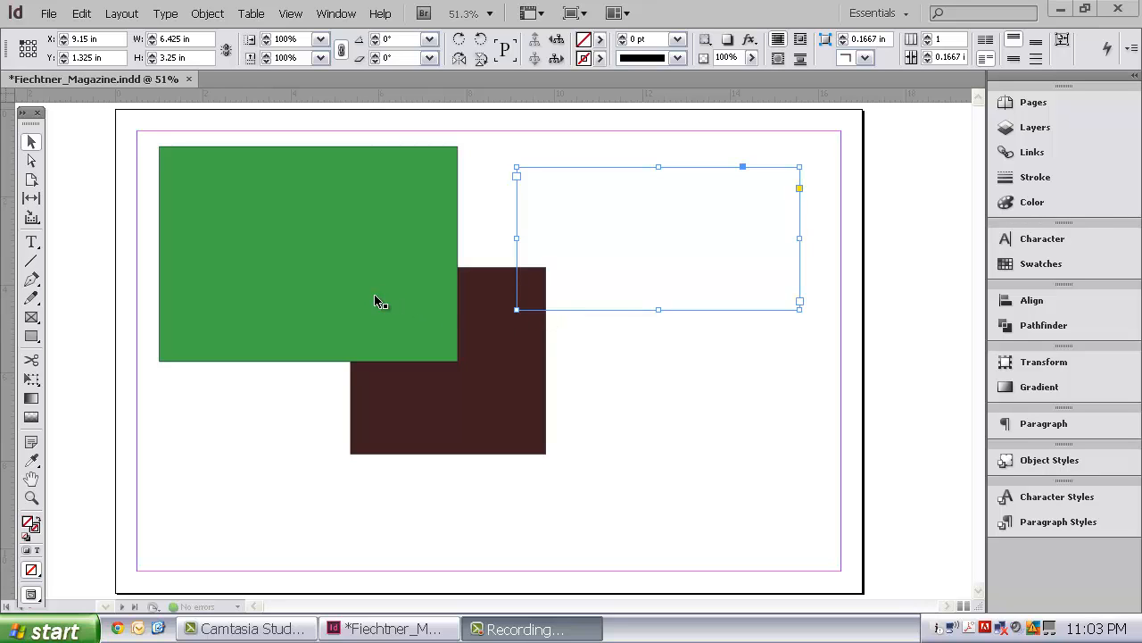
Open the Effects settings for the green rectangle with a Drop Shadow enabled.
click(238, 223)
right_click(239, 225)
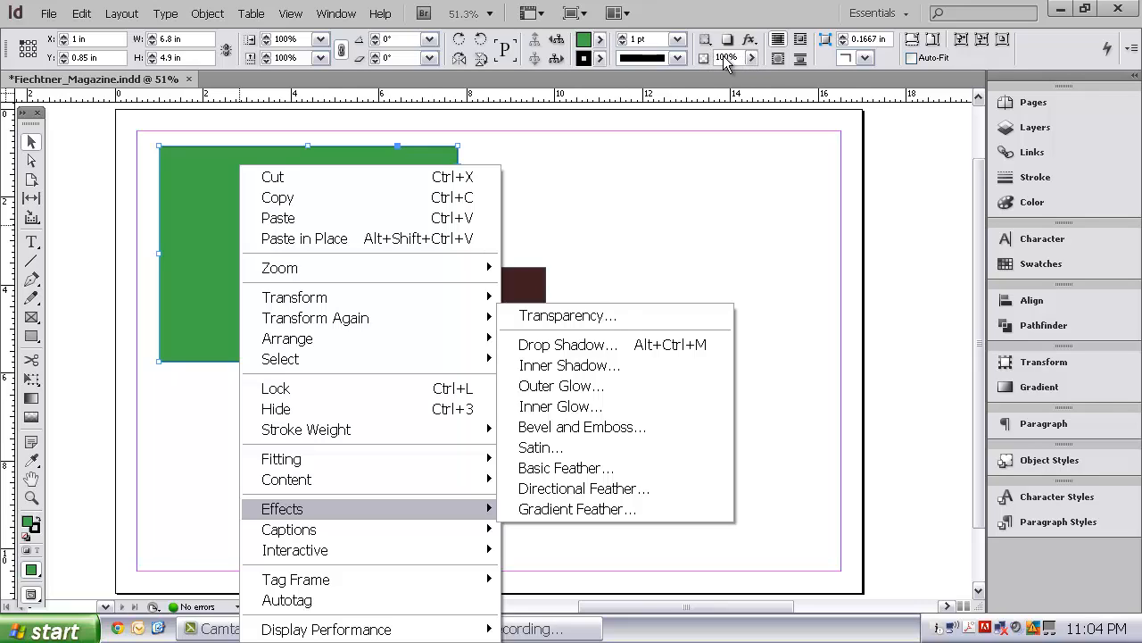
click(568, 344)
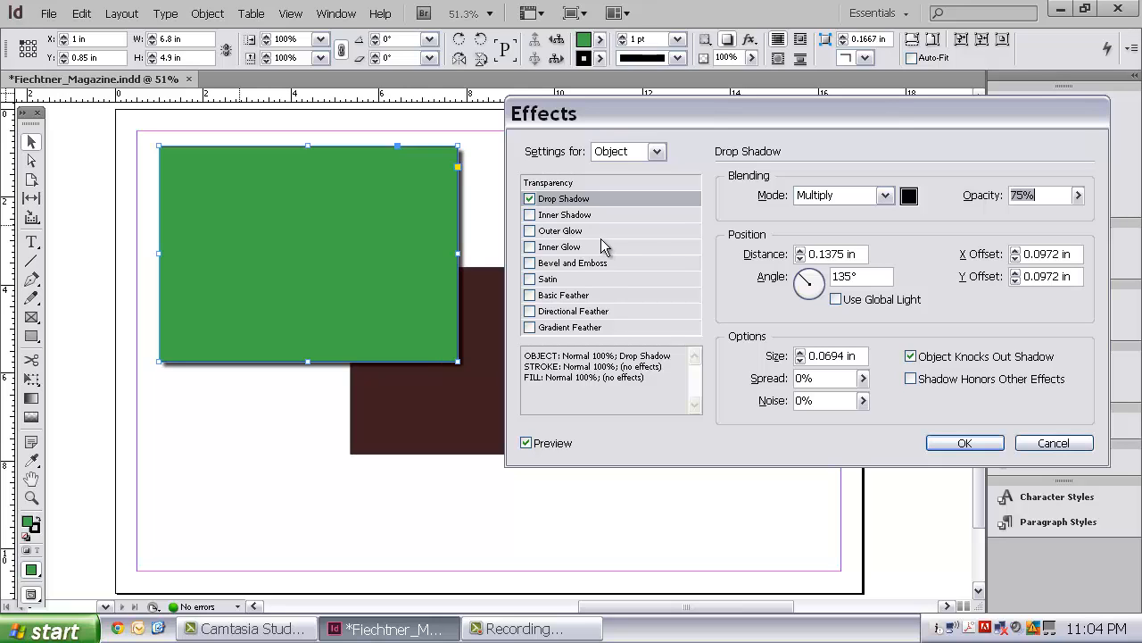
Try an Inner Shadow in place of the Drop Shadow, and replace it with Outer Glow, Inner Glow, and Bevel and Emboss.
click(531, 214)
click(531, 198)
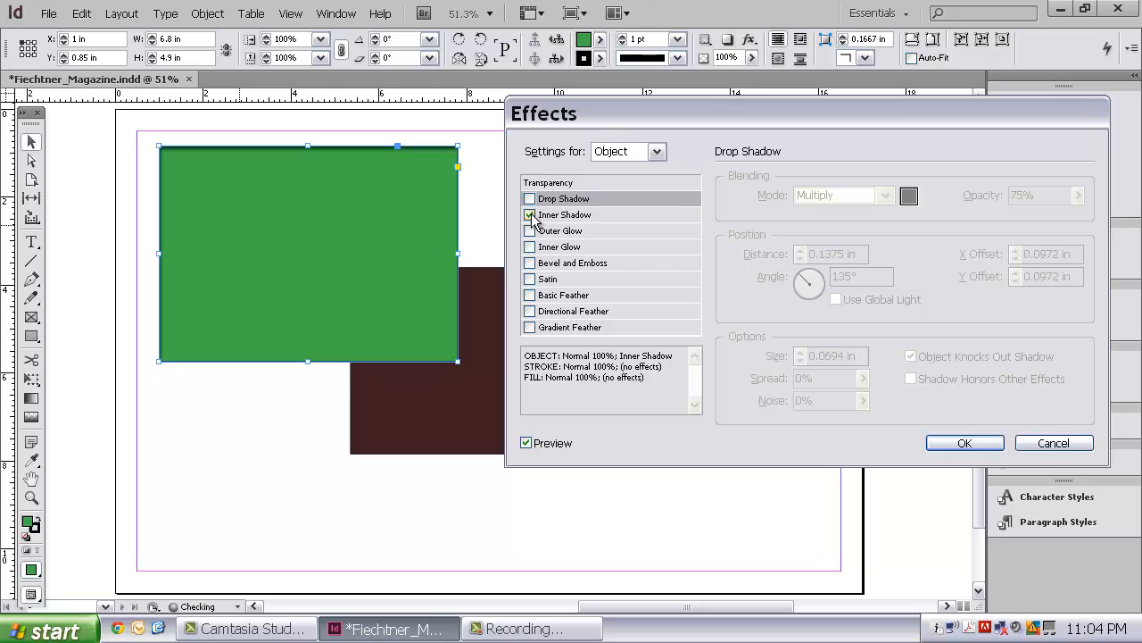
click(530, 231)
click(530, 214)
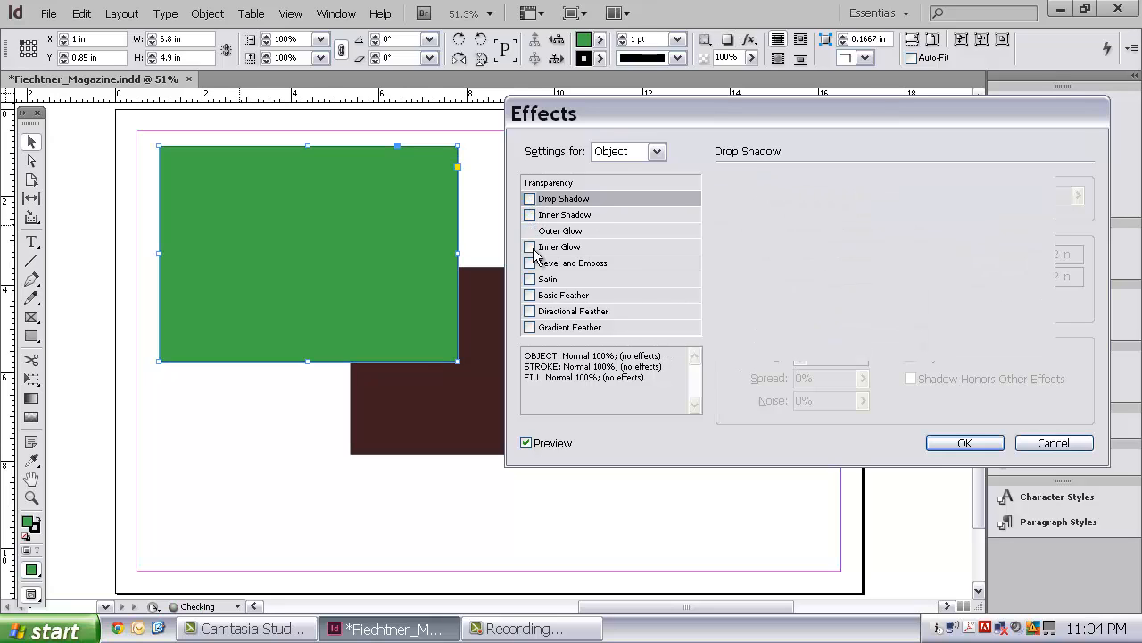
click(530, 248)
click(530, 264)
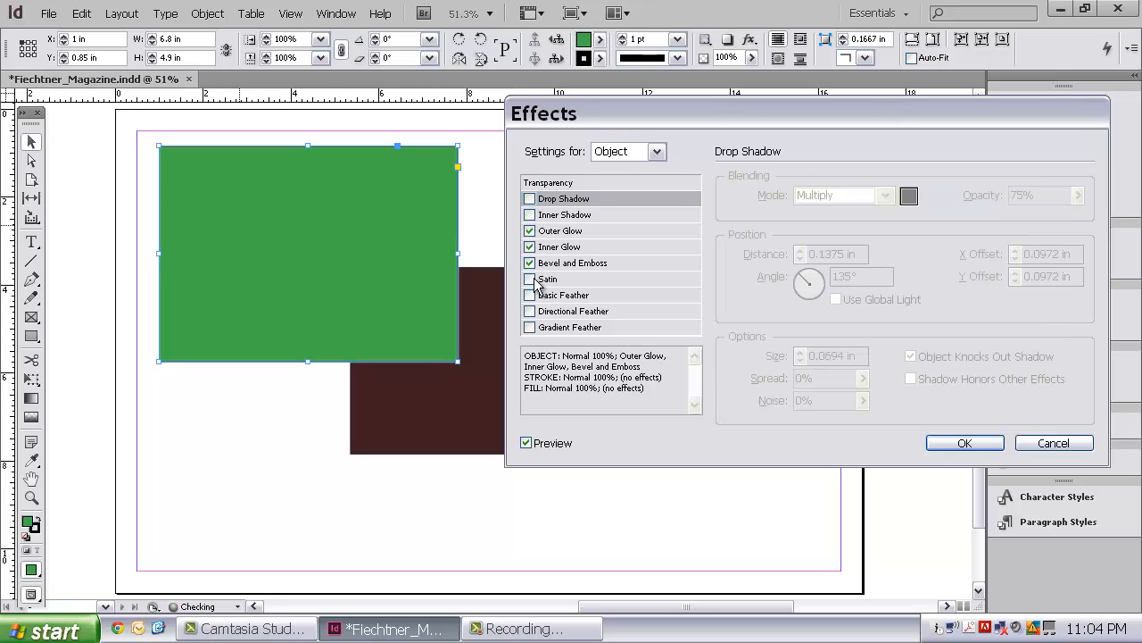
Set the Outer Glow to the Precise technique, a size of 0.625 in and the Darken blending mode.
click(569, 234)
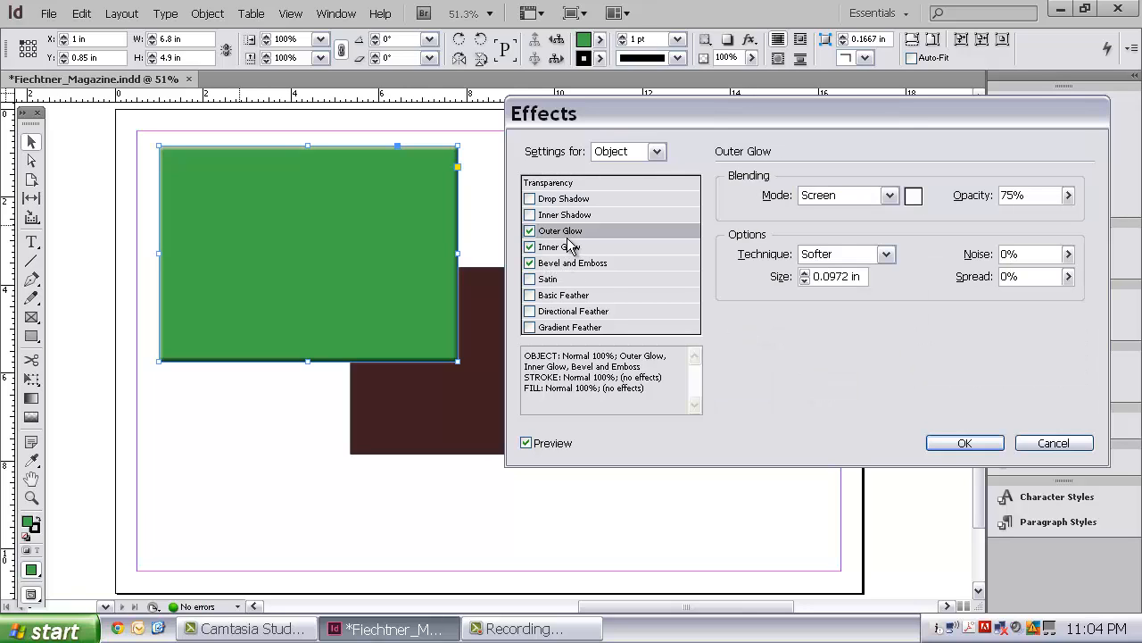
click(886, 254)
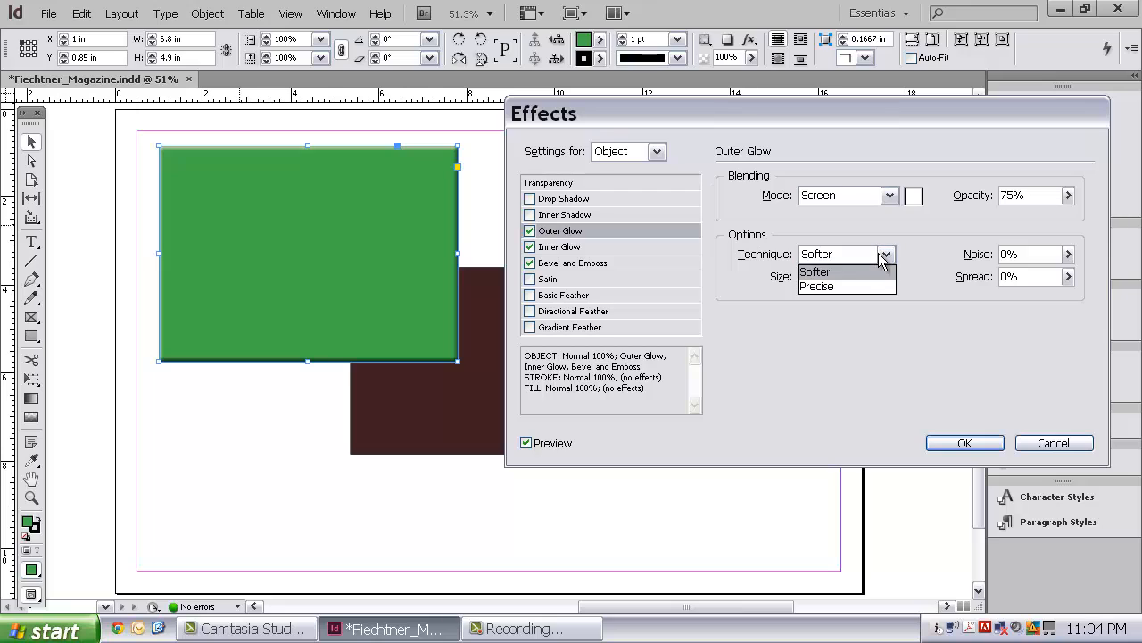
click(862, 286)
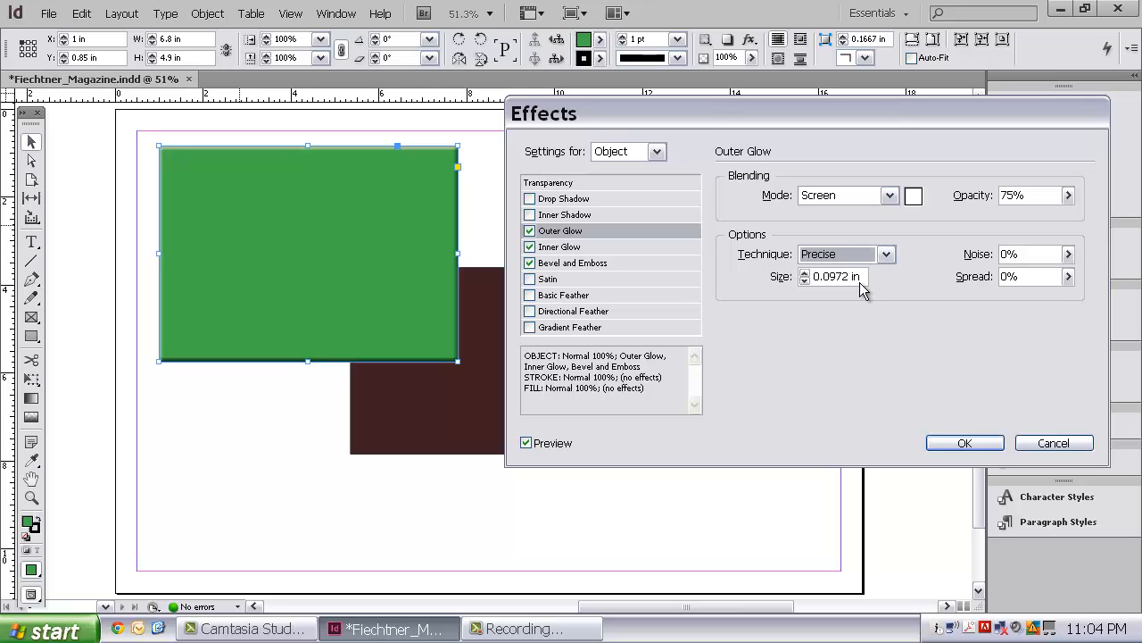
click(805, 274)
click(805, 274)
click(805, 274)
click(805, 274)
click(805, 274)
click(805, 274)
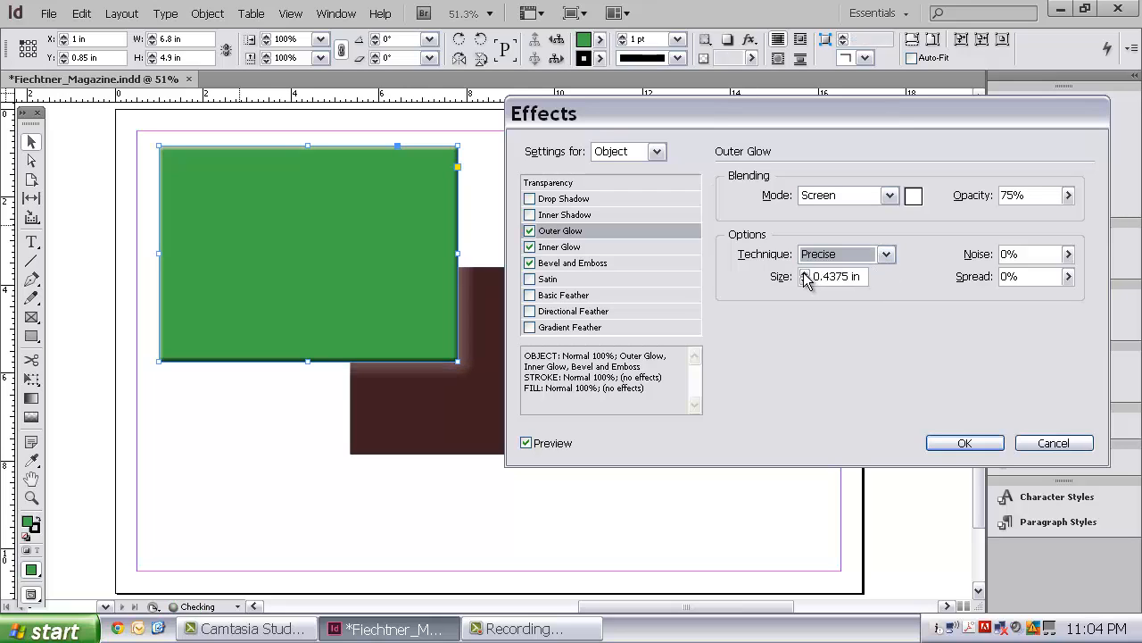
click(805, 274)
click(805, 274)
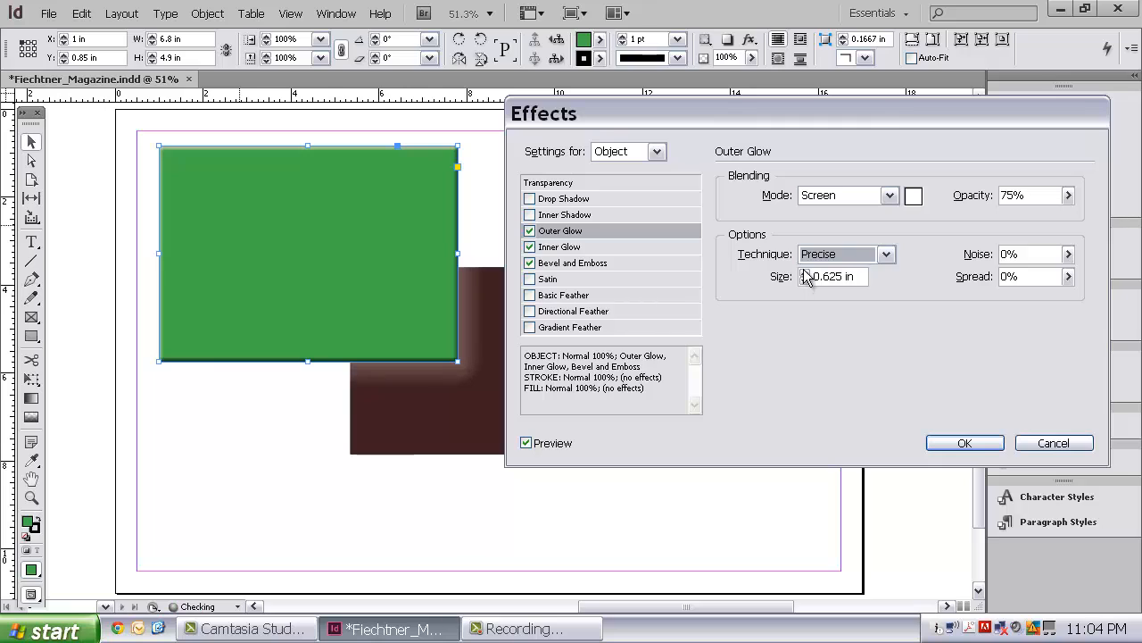
click(889, 194)
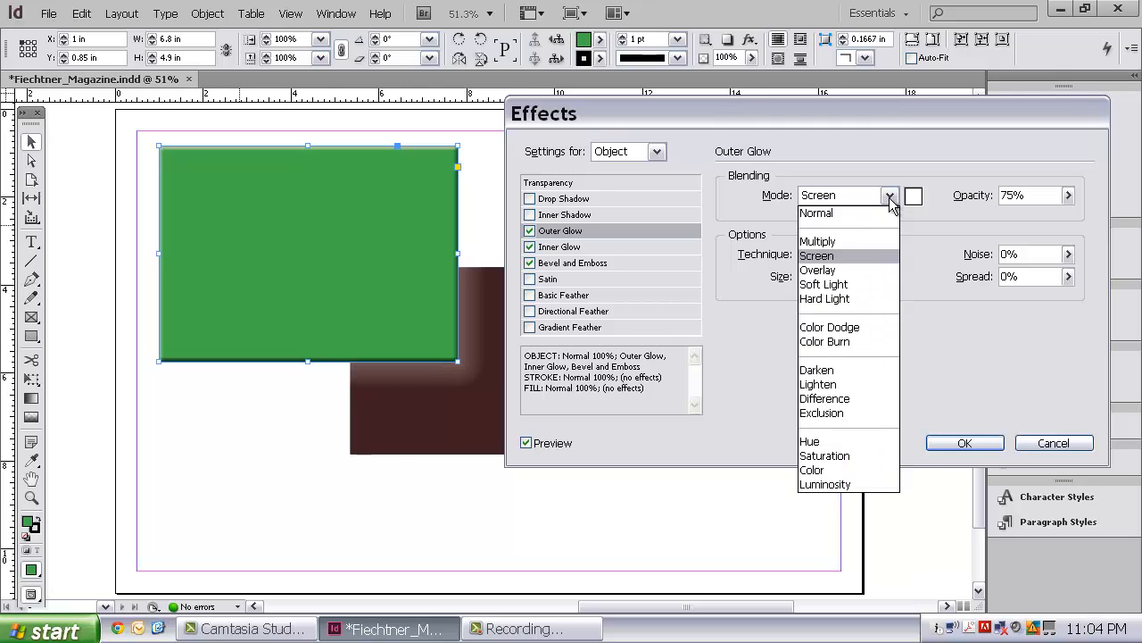
click(845, 370)
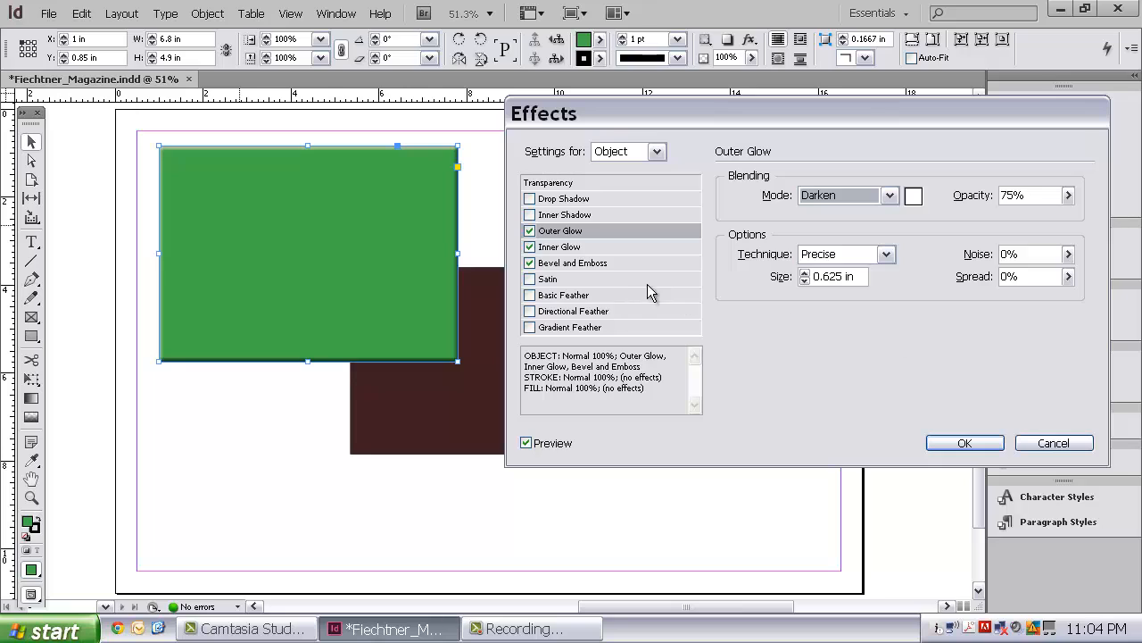
Turn off Outer Glow and Bevel and Emboss, and set the Inner Glow to Multiply mode, Precise technique and Center source.
click(530, 232)
click(530, 262)
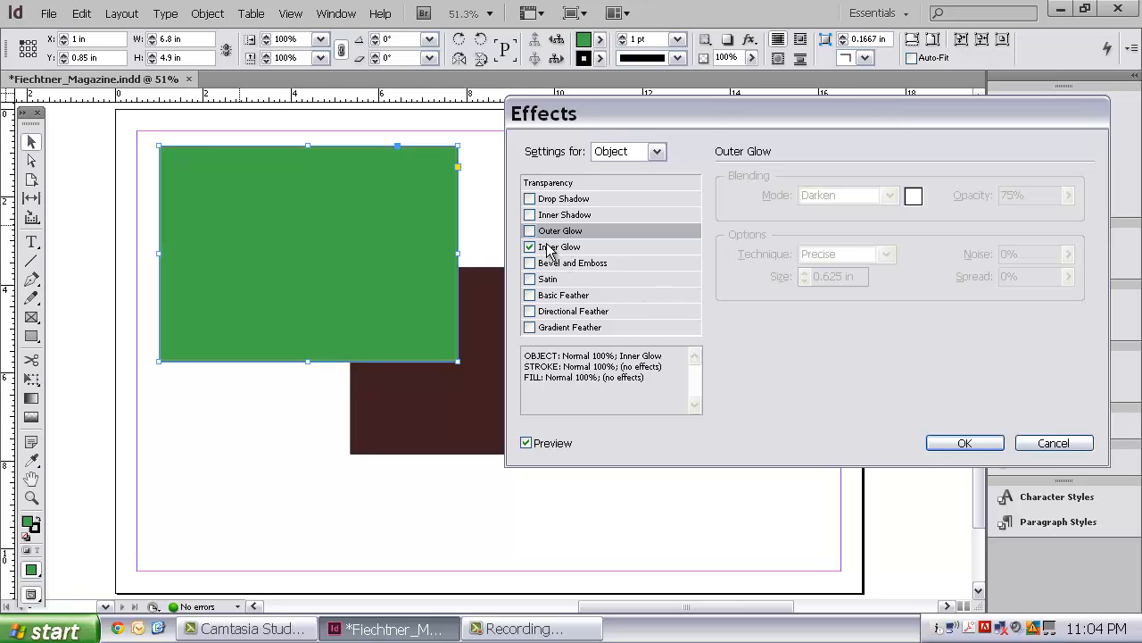
click(548, 248)
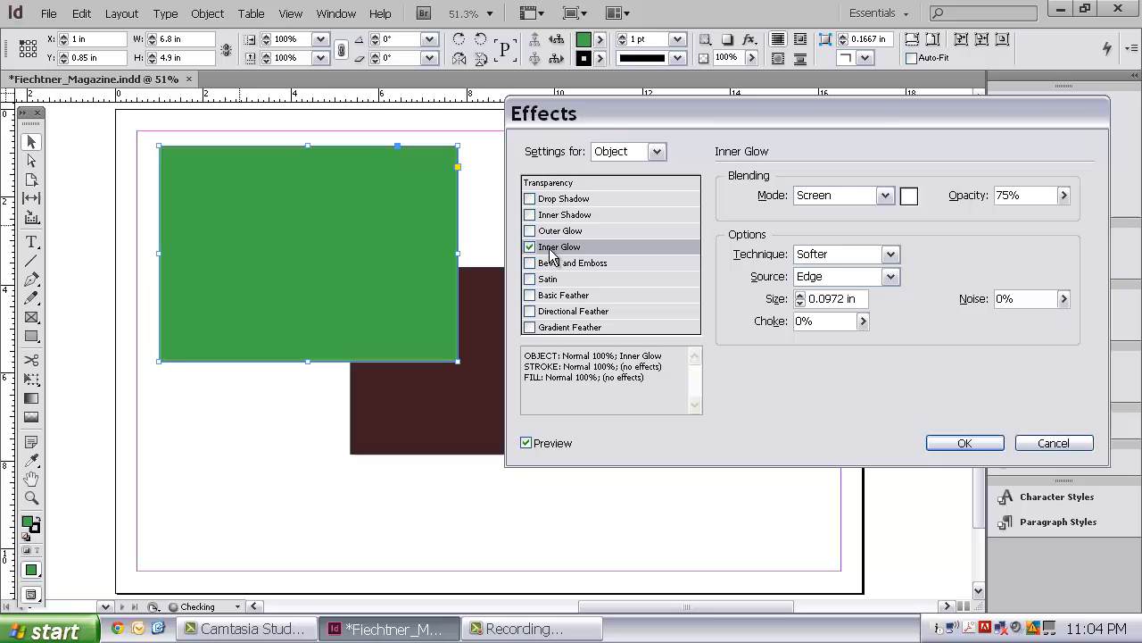
click(886, 196)
click(843, 236)
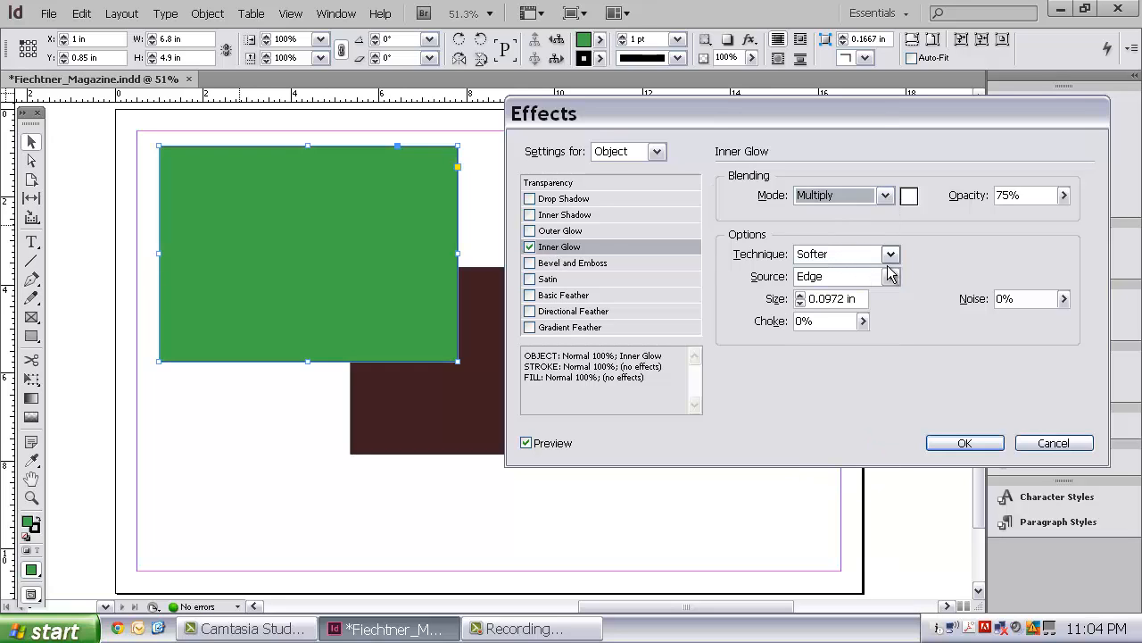
click(889, 255)
click(875, 283)
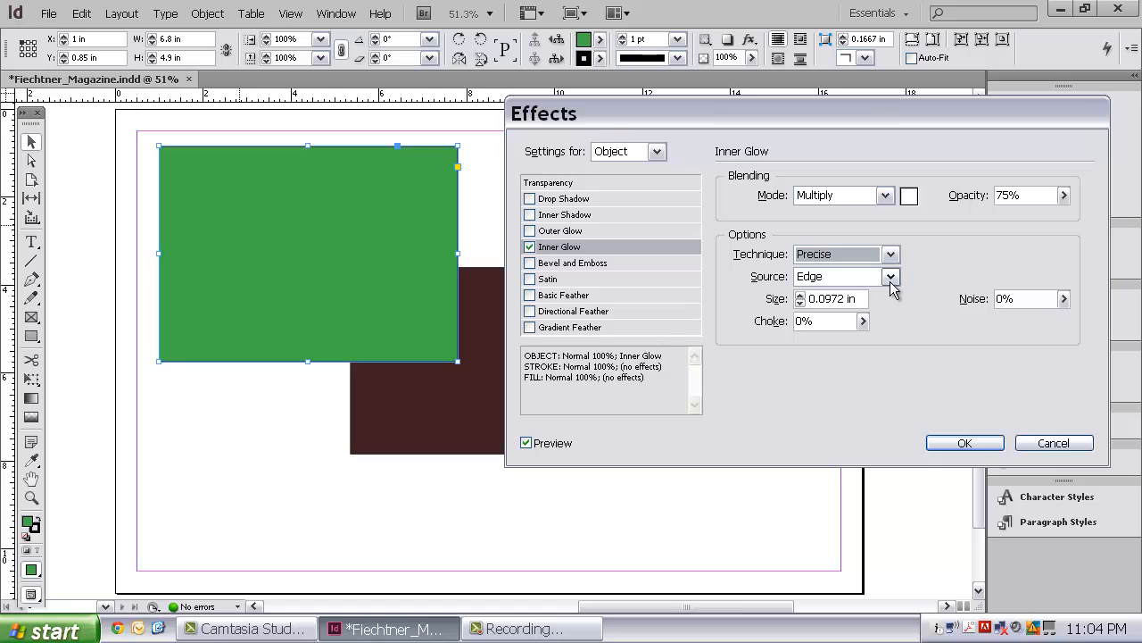
click(890, 276)
click(880, 293)
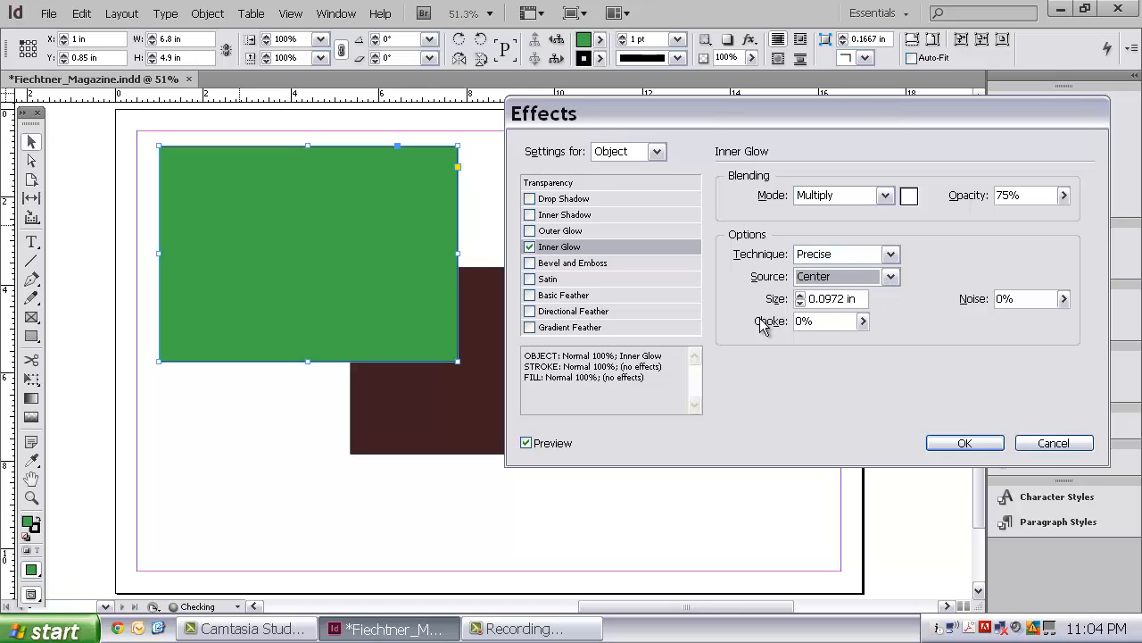
Try a Basic Feather on the green rectangle in place of the Inner Glow, and turn it off.
click(530, 295)
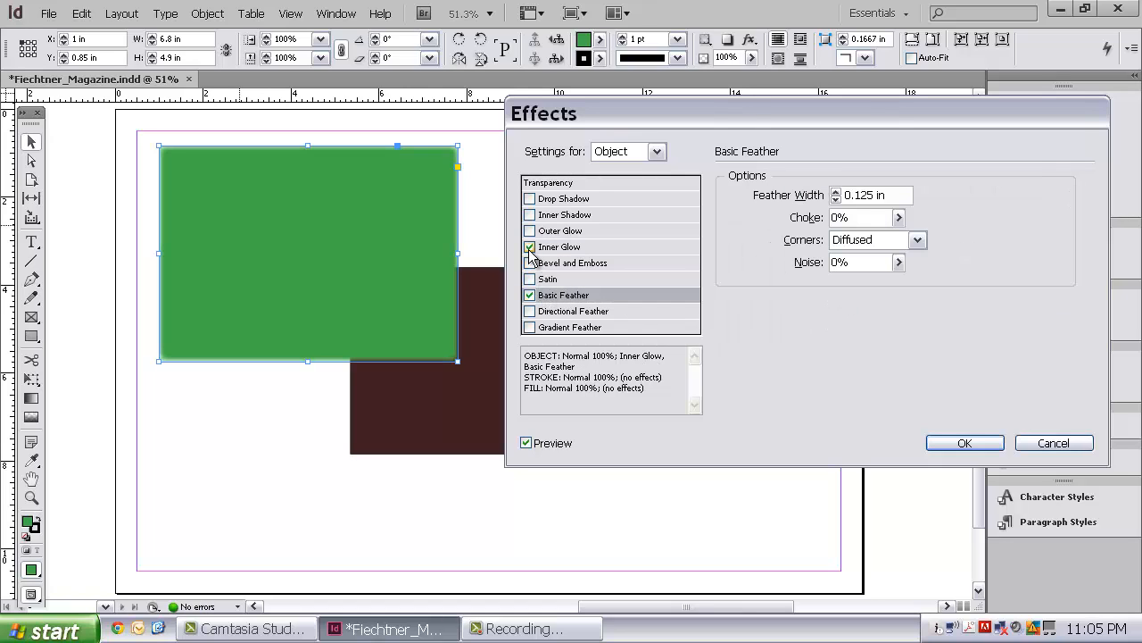
click(529, 248)
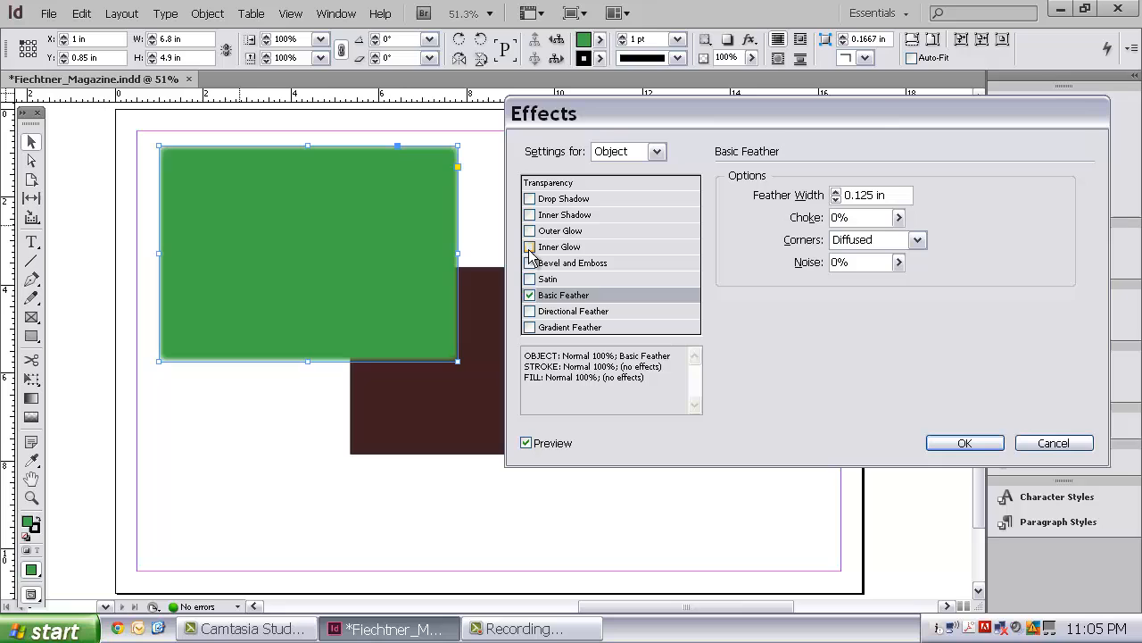
click(530, 295)
Turn the Drop Shadow on again with a size of 0.3125 in and a spread of 38%.
click(531, 198)
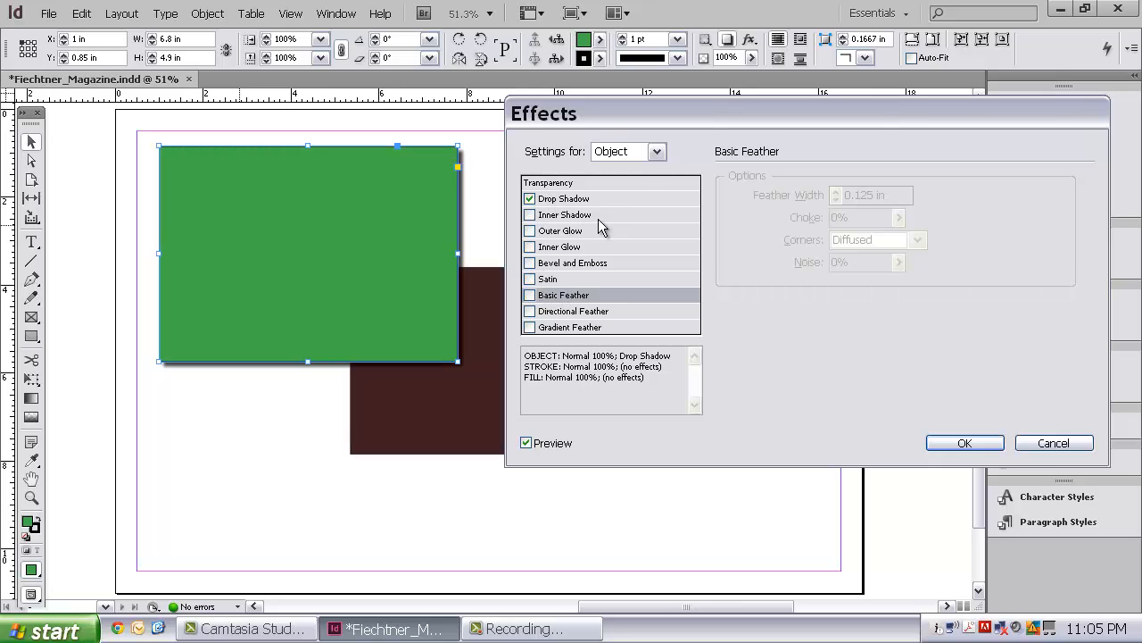
click(591, 199)
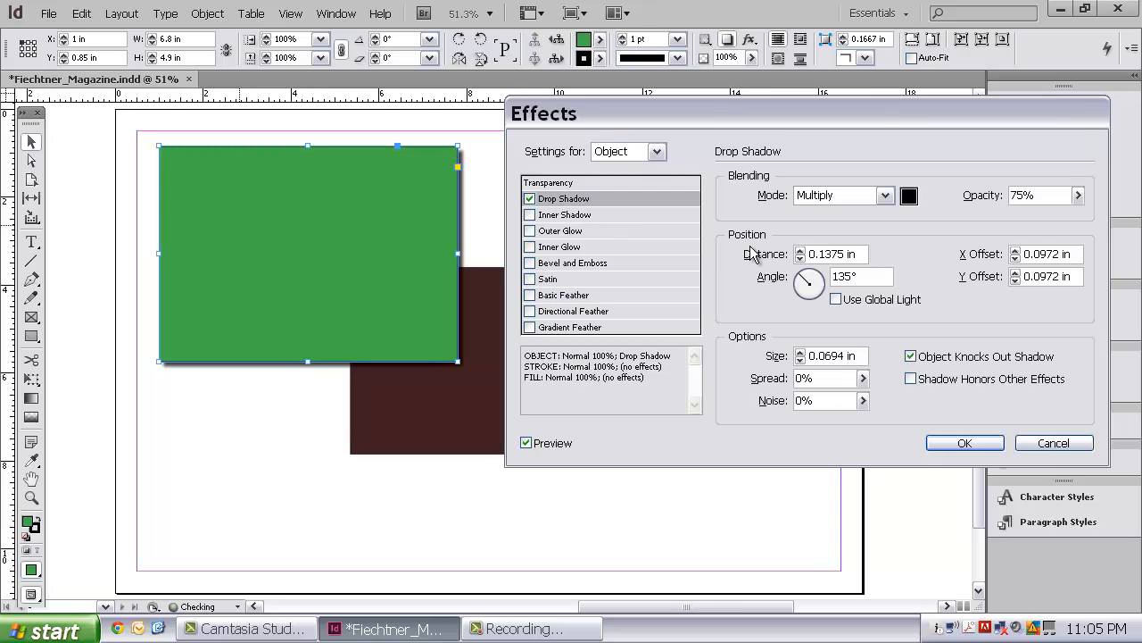
click(802, 352)
click(802, 352)
click(801, 352)
click(802, 352)
click(801, 351)
click(801, 352)
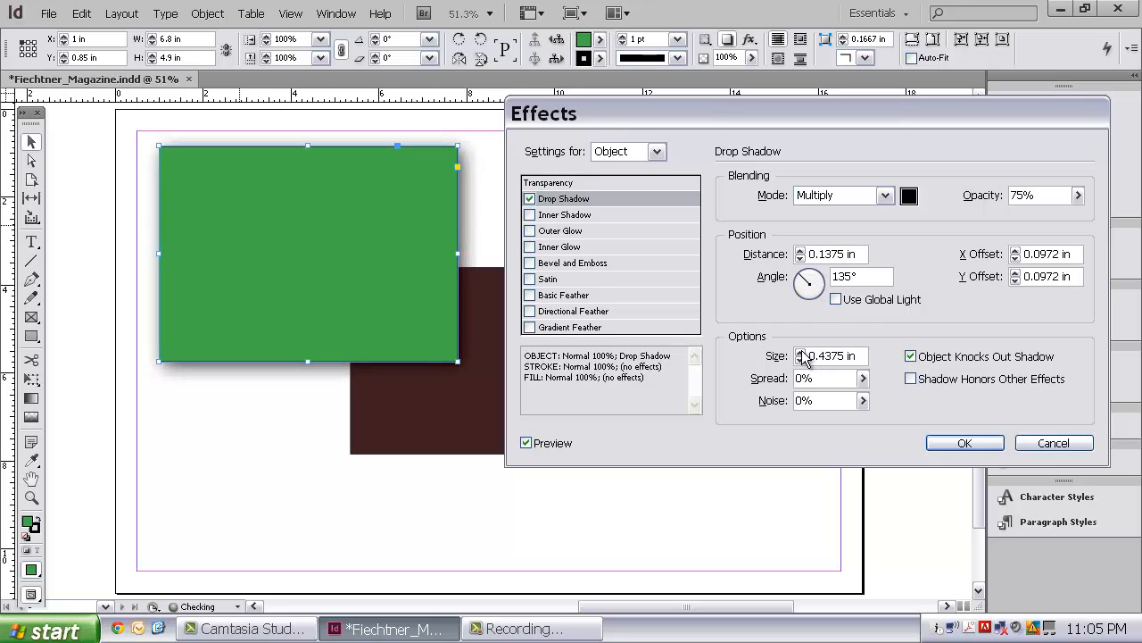
click(802, 352)
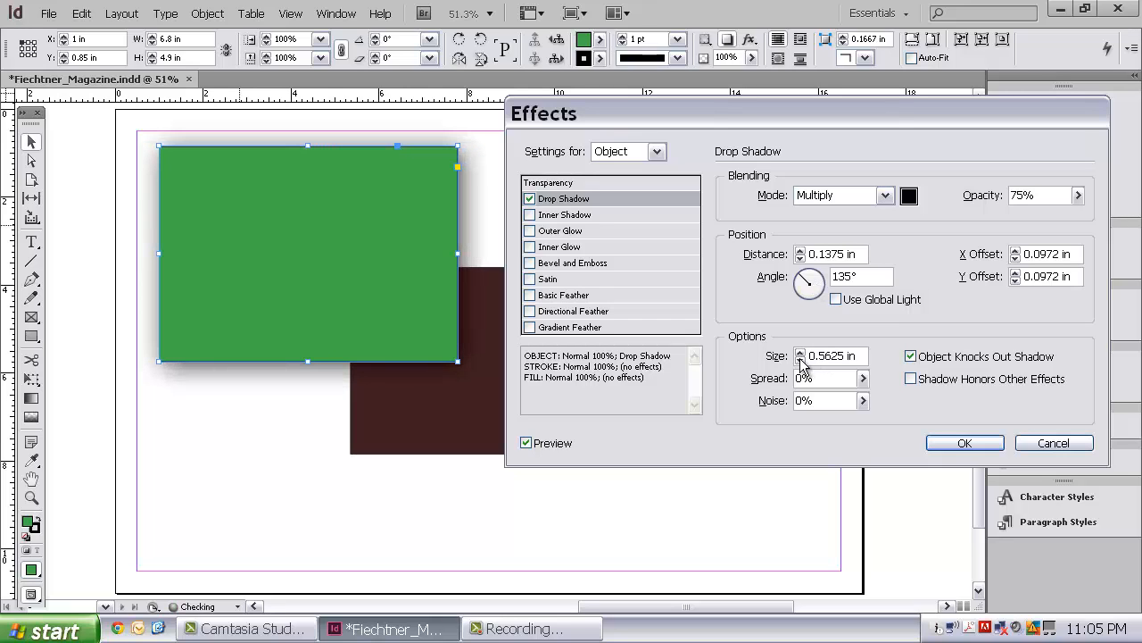
click(801, 359)
click(802, 359)
click(801, 359)
click(802, 359)
click(862, 378)
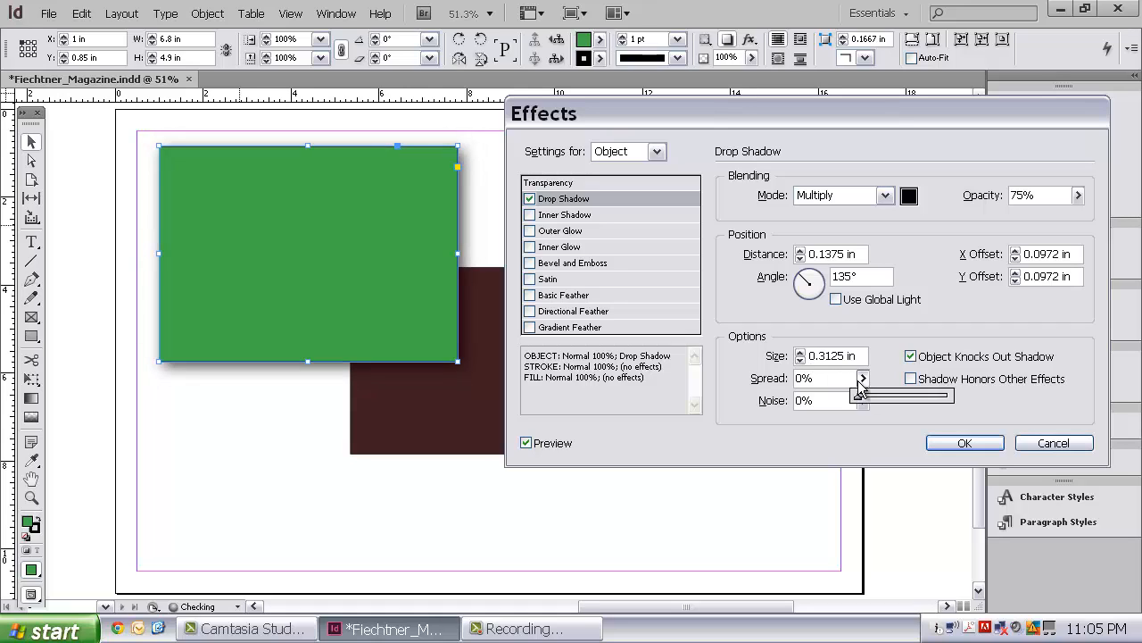
drag(854, 396, 896, 401)
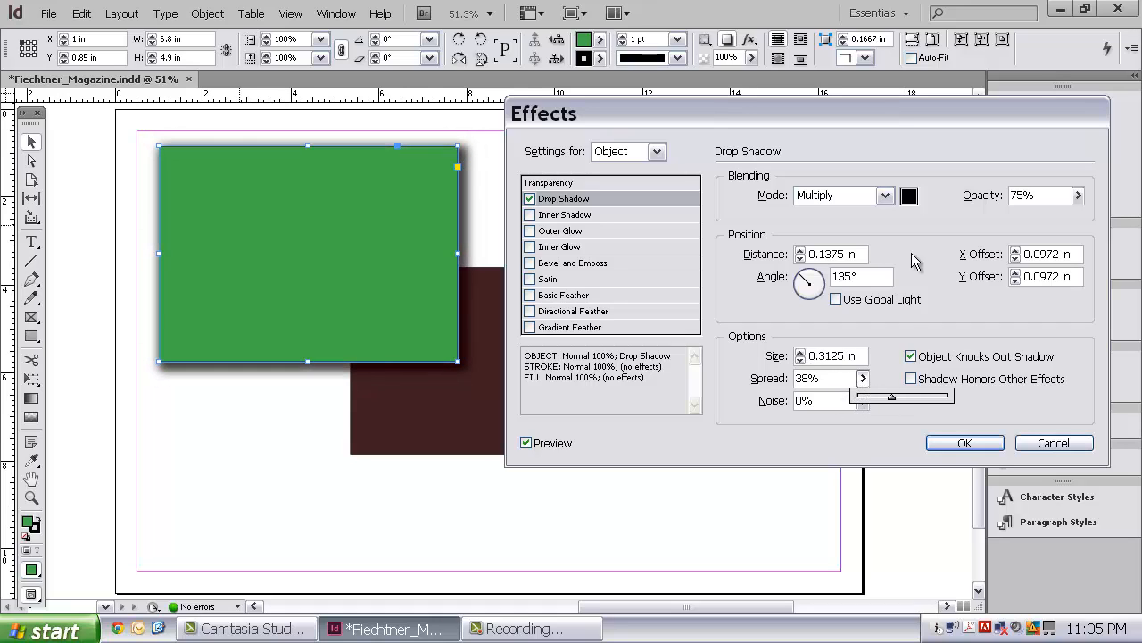
Set the shadow's blending mode to Darken and its angle to -50°, and apply the effect to the whole object.
click(886, 196)
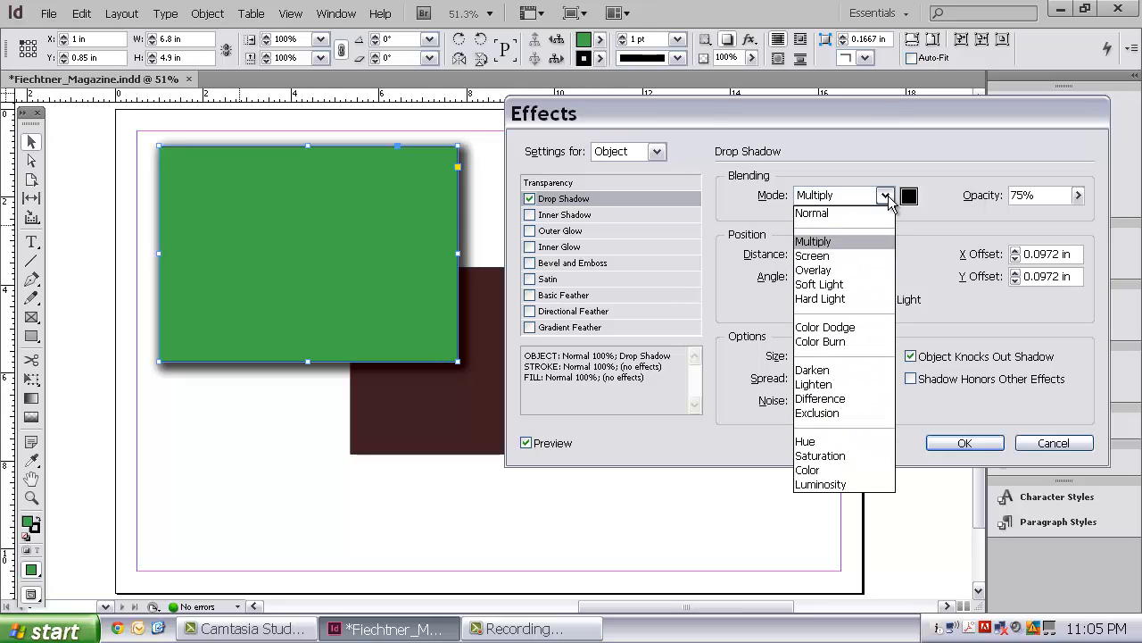
click(837, 371)
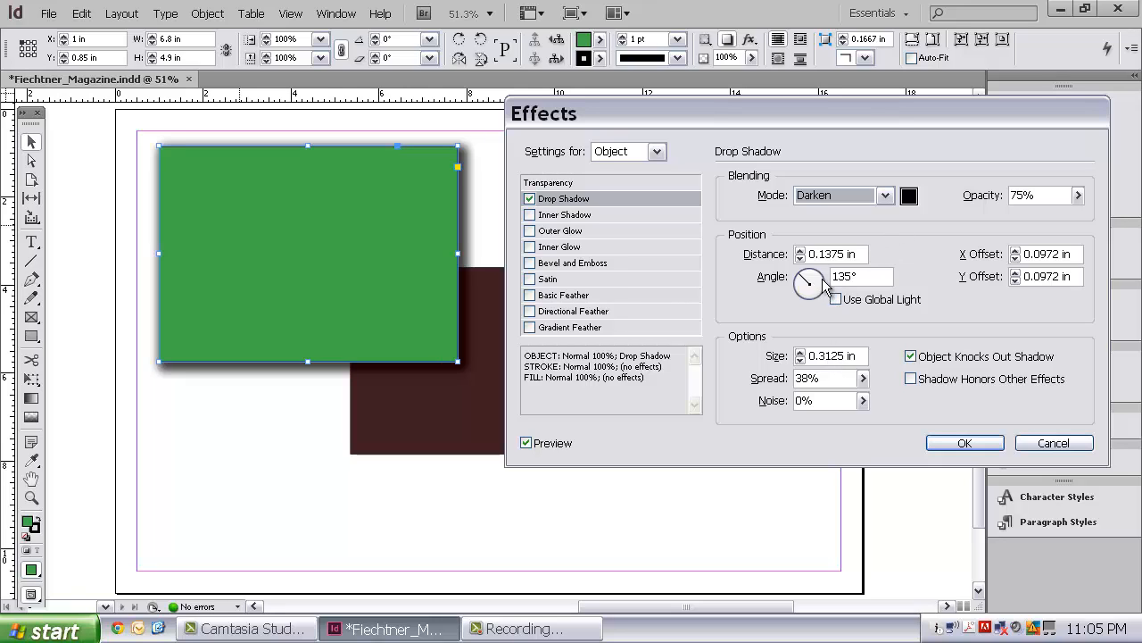
mouse_move(806, 283)
mouse_down()
mouse_move(824, 283)
mouse_move(823, 304)
mouse_move(815, 296)
mouse_up()
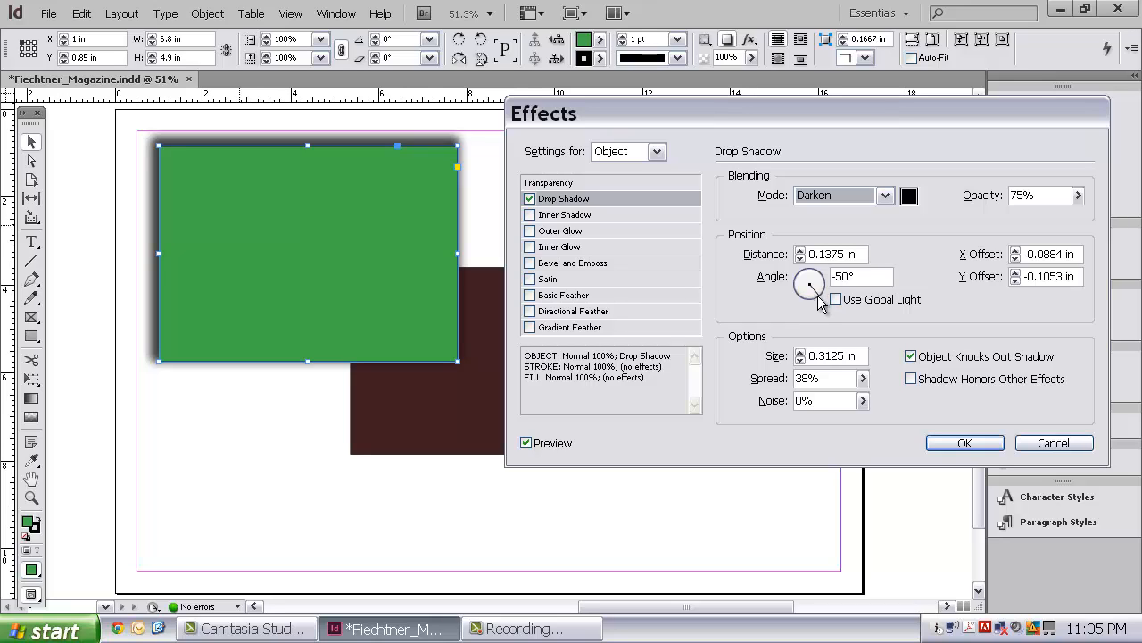
click(658, 153)
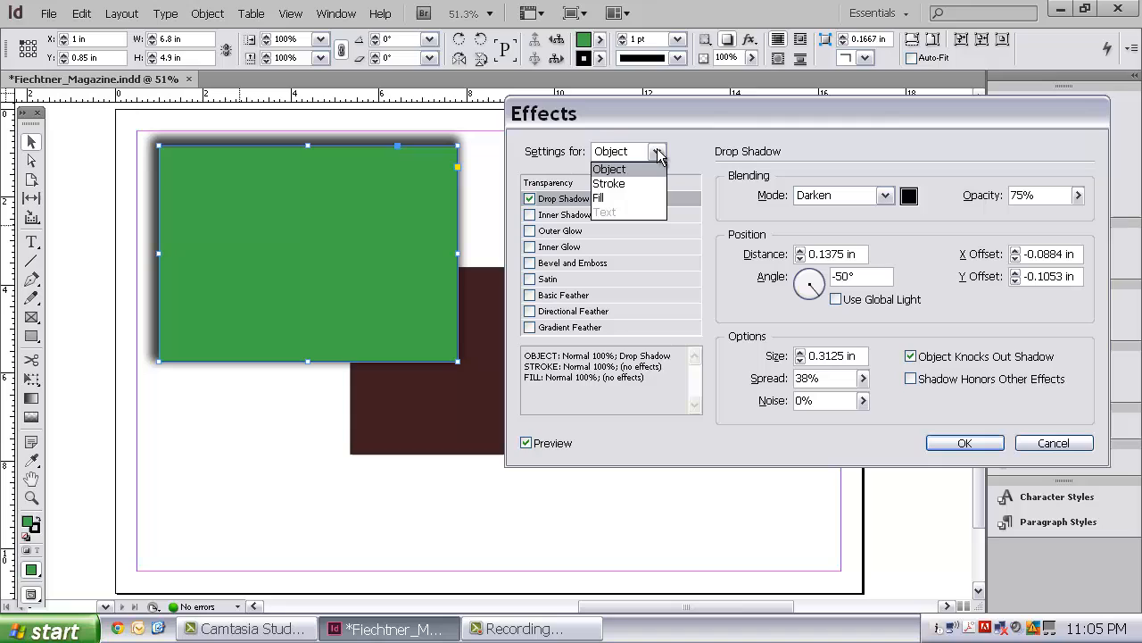
click(609, 170)
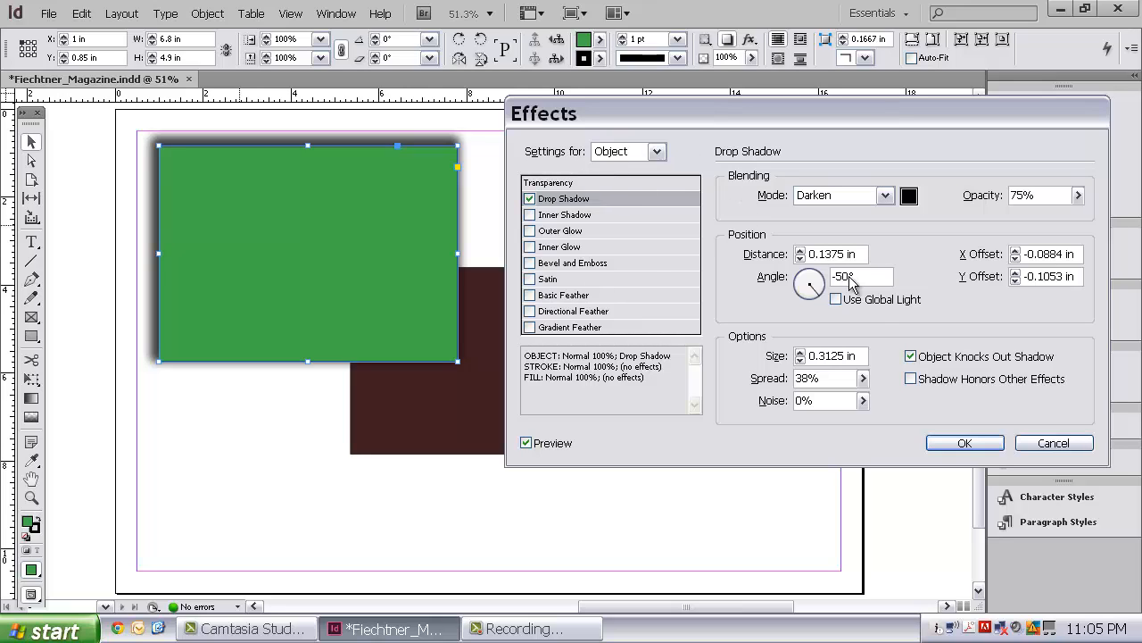
click(964, 439)
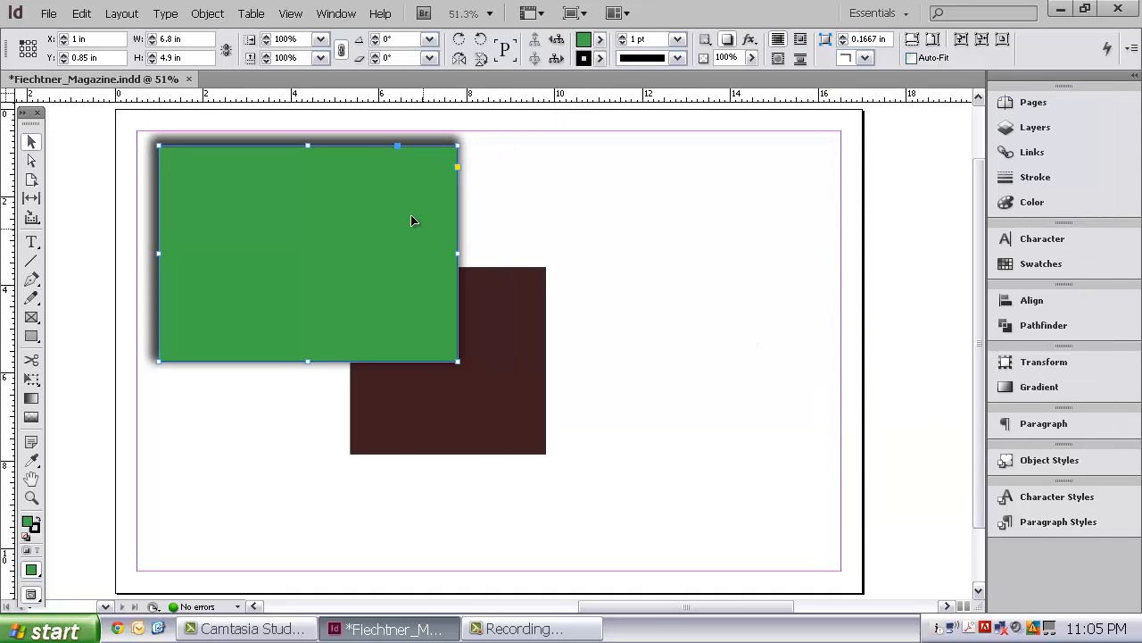
Examine the Transform Again, Arrange, Interactive and Display Performance commands offered for the green rectangle.
right_click(406, 217)
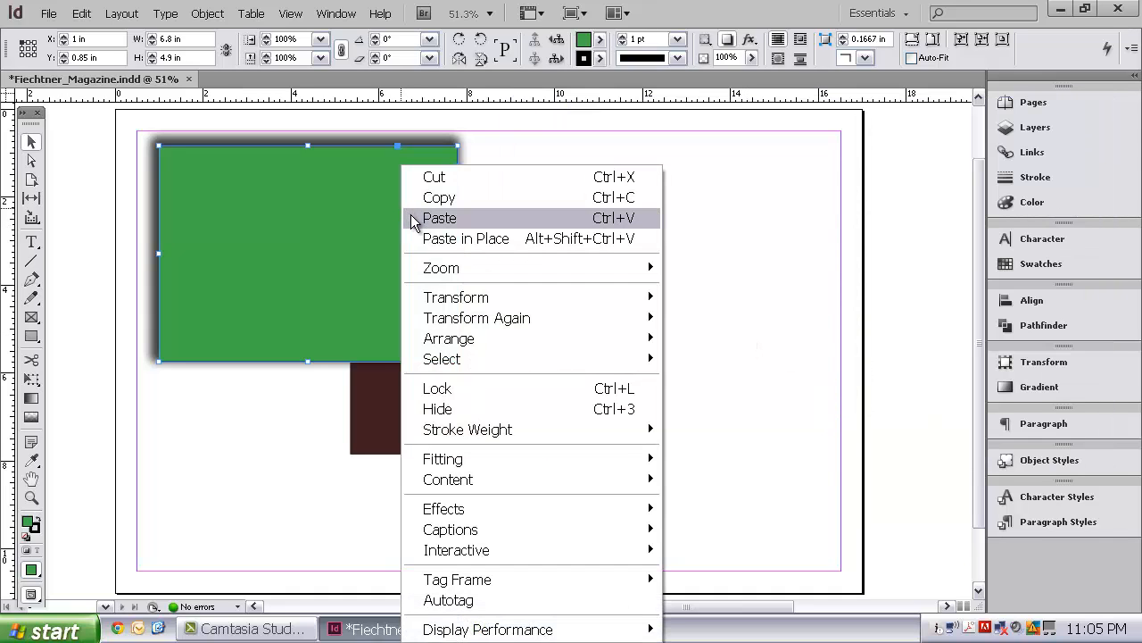
mouse_move(487, 336)
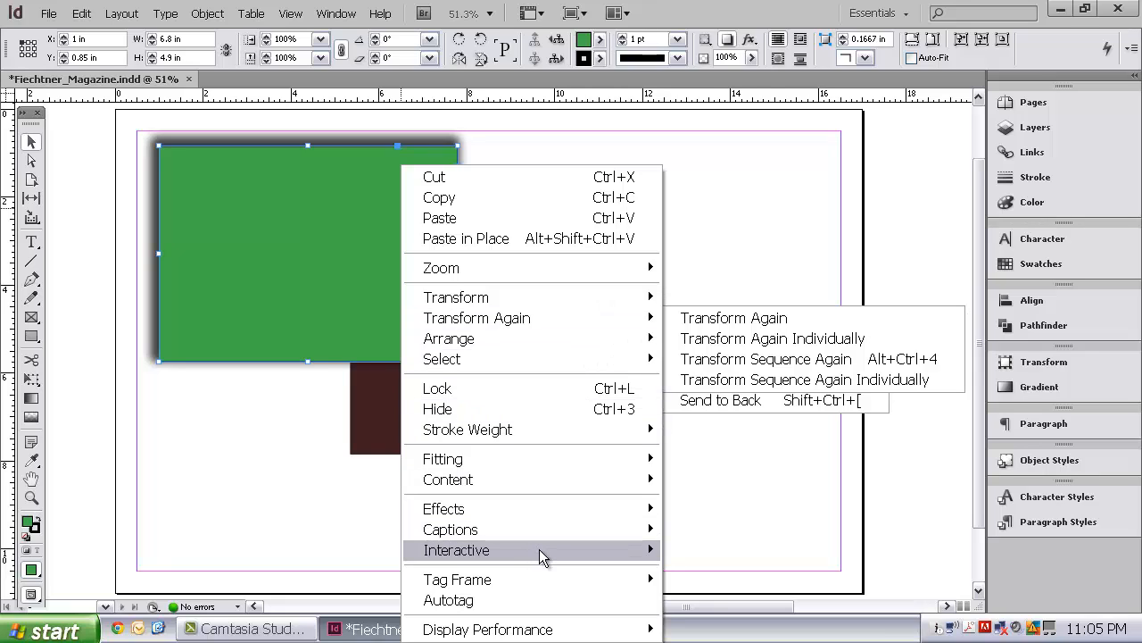
mouse_move(556, 551)
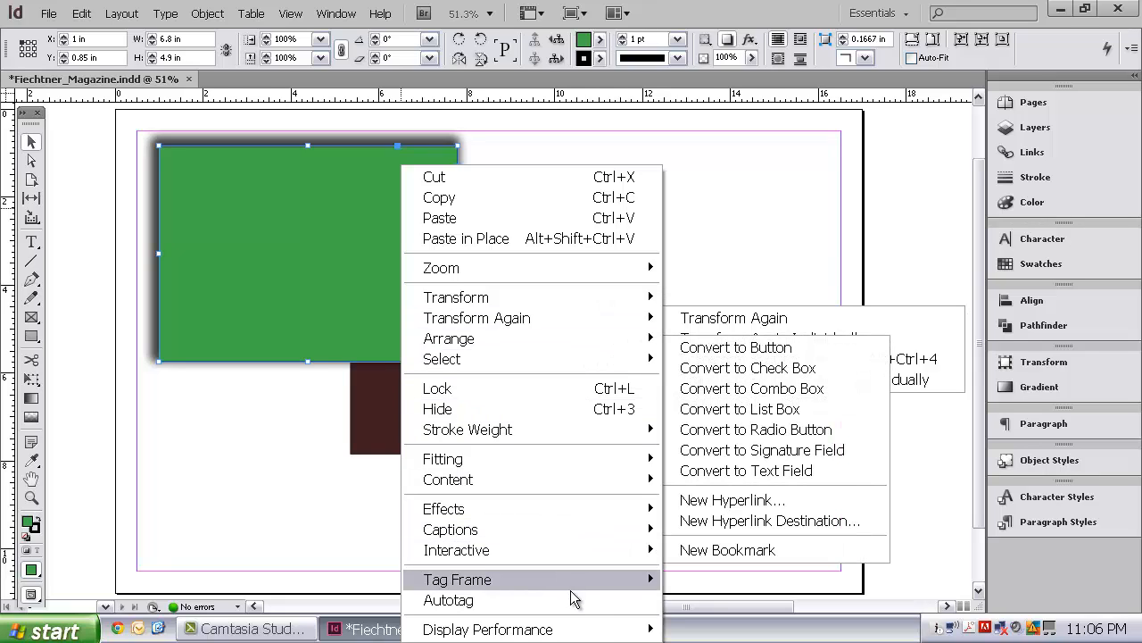
mouse_move(602, 622)
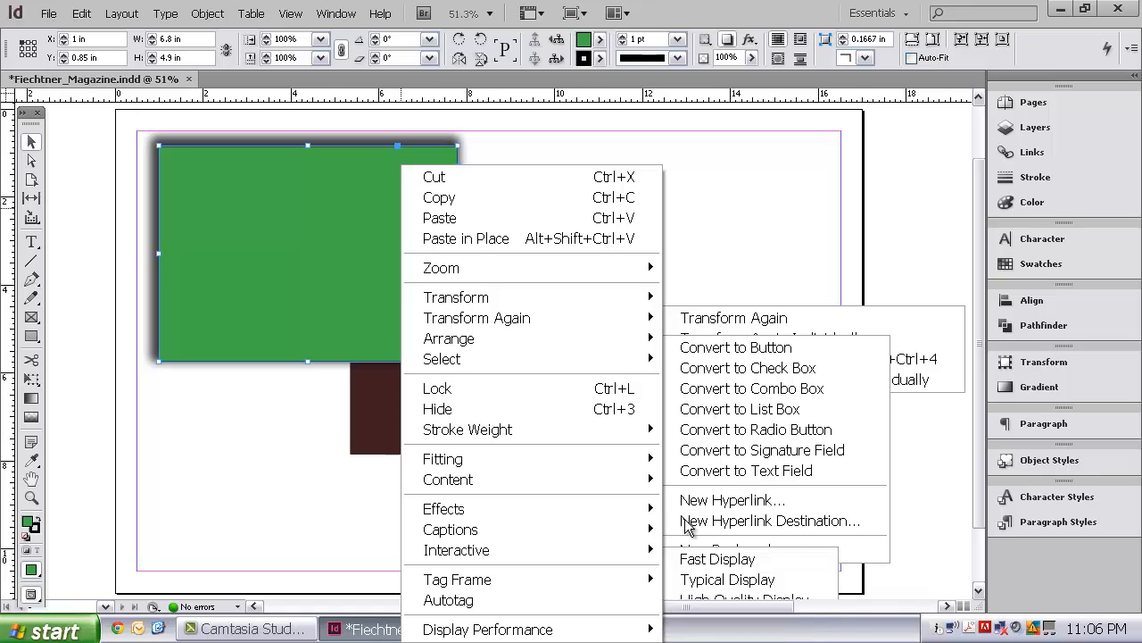
Delete the empty text frame beside the green rectangle.
click(736, 221)
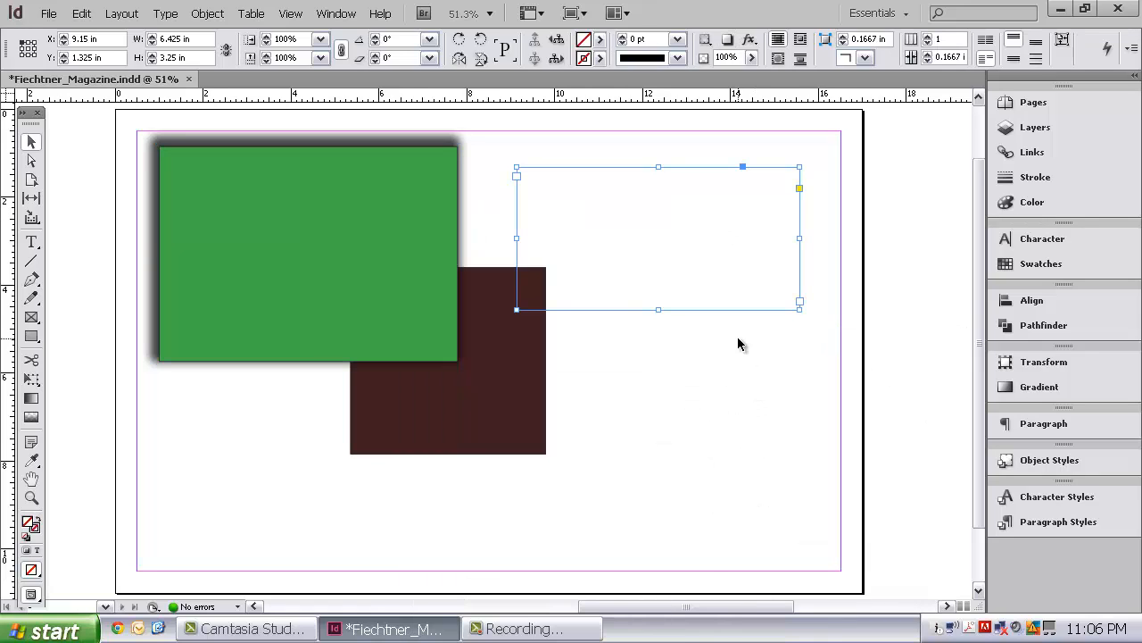
key(Delete)
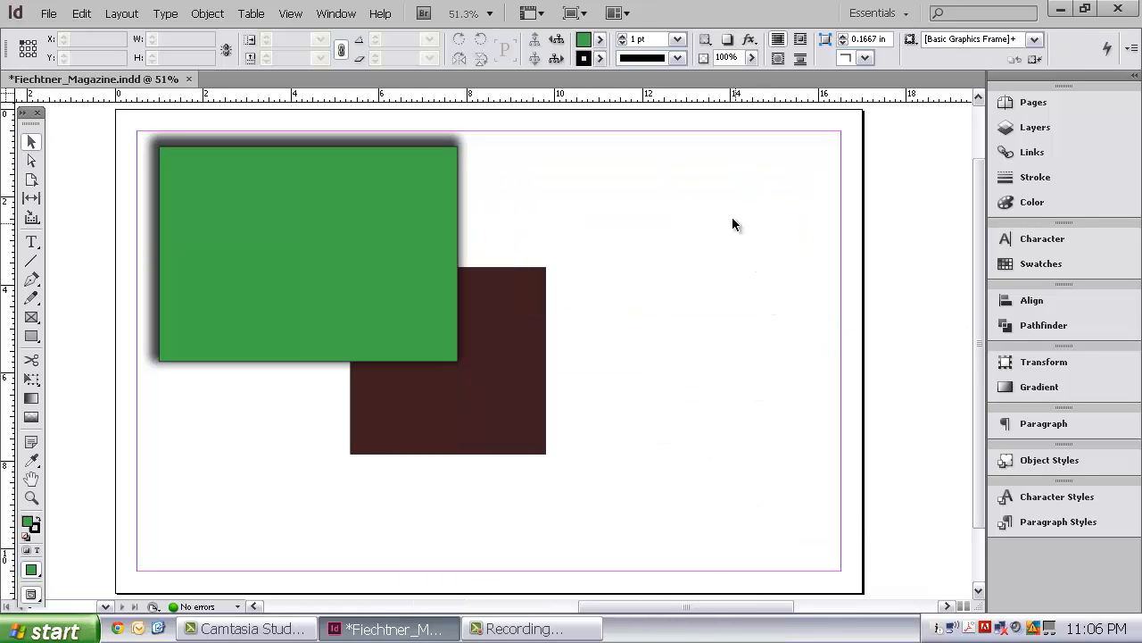